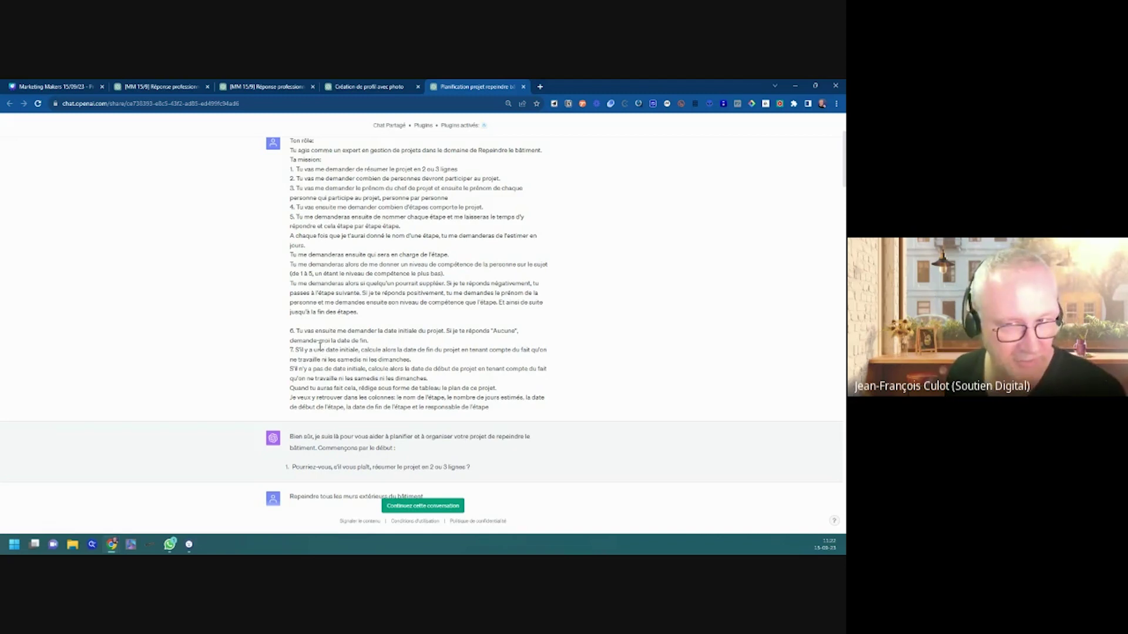
# Step: Read the end of the project-planning prompt: the start and end date rules, the table format and the requested columns
pyautogui.scroll(-1, 320, 347)
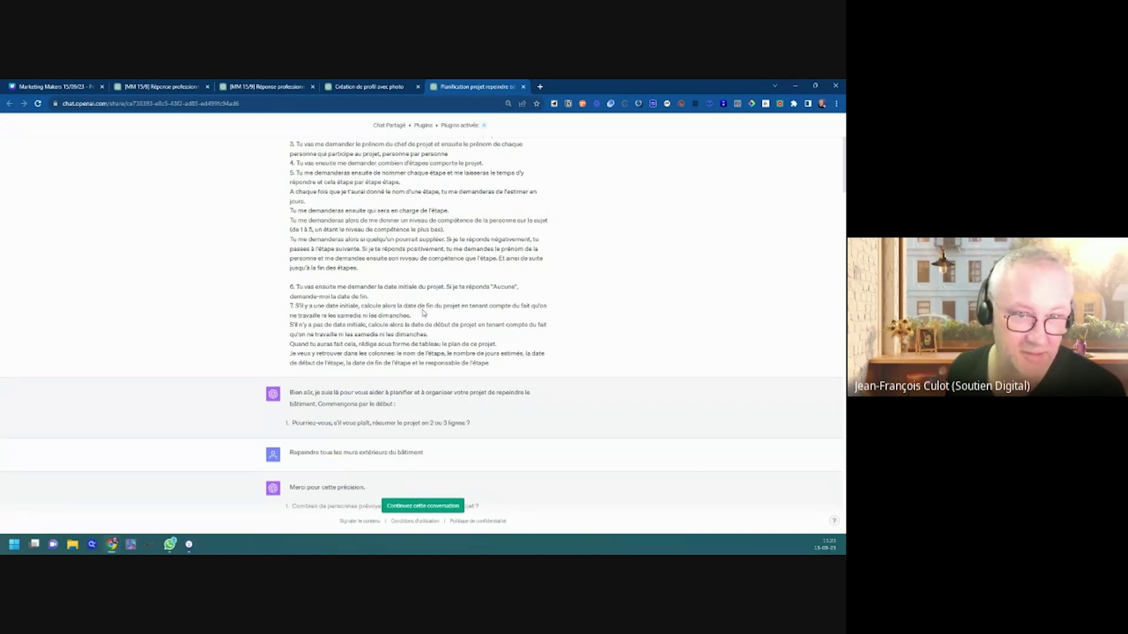
pyautogui.moveTo(299, 324); pyautogui.dragTo(356, 325)
pyautogui.moveTo(427, 325); pyautogui.dragTo(445, 327)
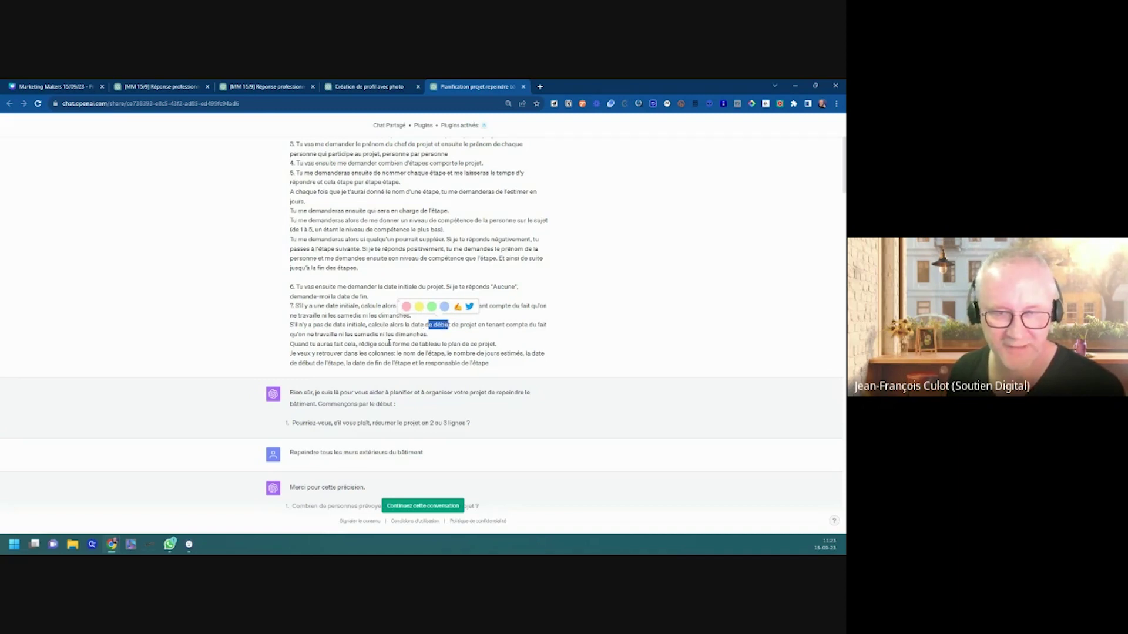
pyautogui.moveTo(372, 347); pyautogui.dragTo(497, 346)
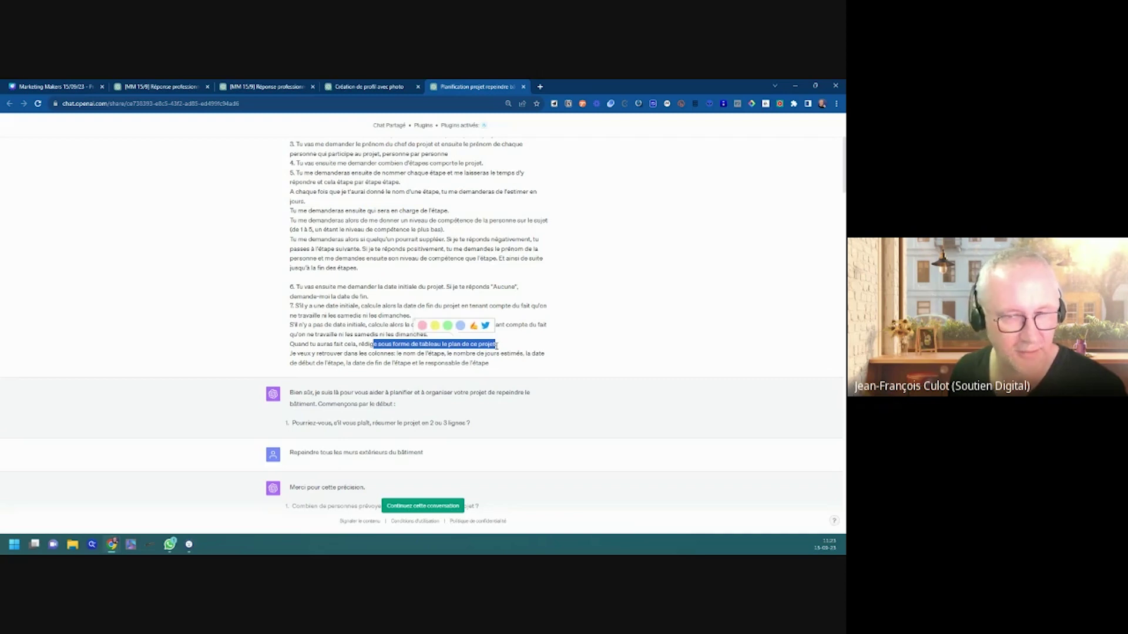
pyautogui.click(492, 349)
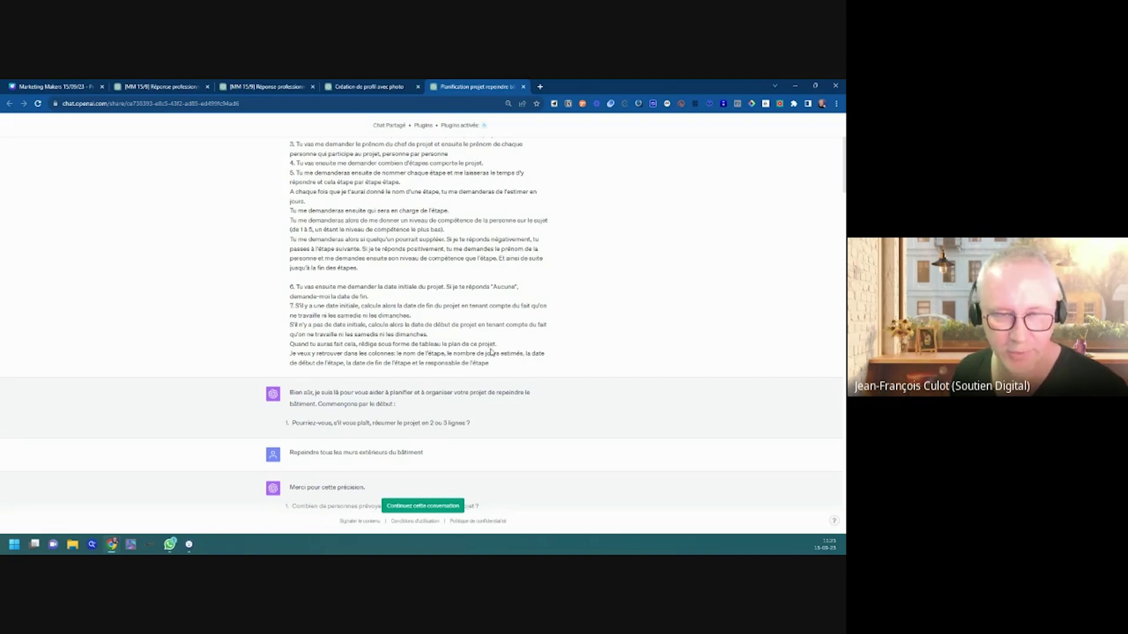
pyautogui.moveTo(327, 354)
pyautogui.mouseDown()
pyautogui.moveTo(441, 344)
pyautogui.moveTo(497, 354)
pyautogui.mouseUp()
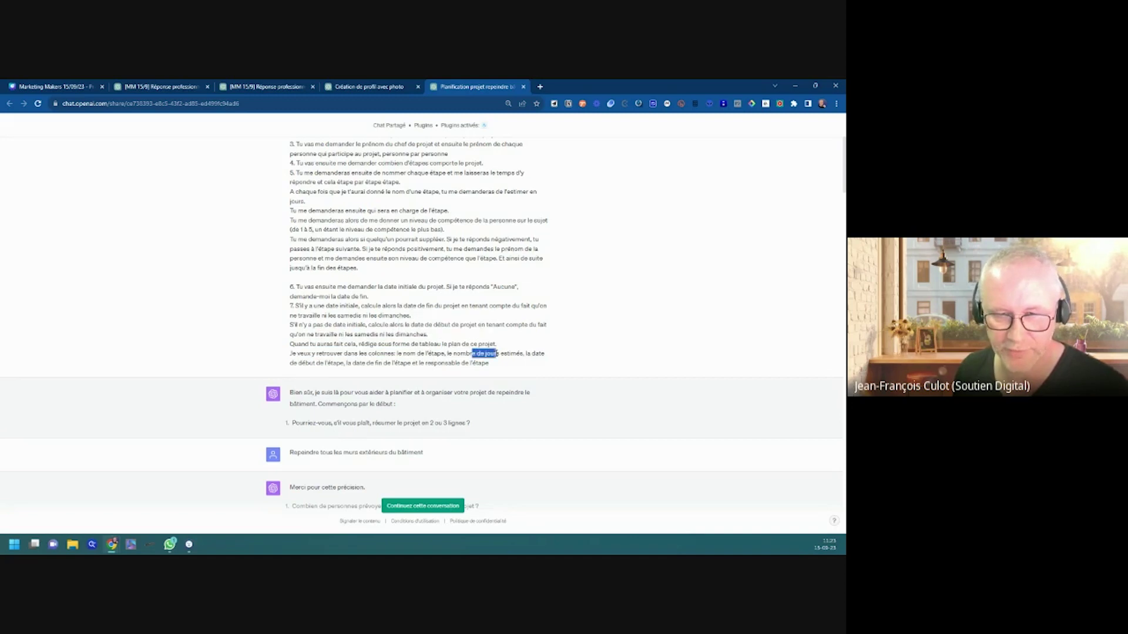
pyautogui.moveTo(293, 363); pyautogui.dragTo(509, 372)
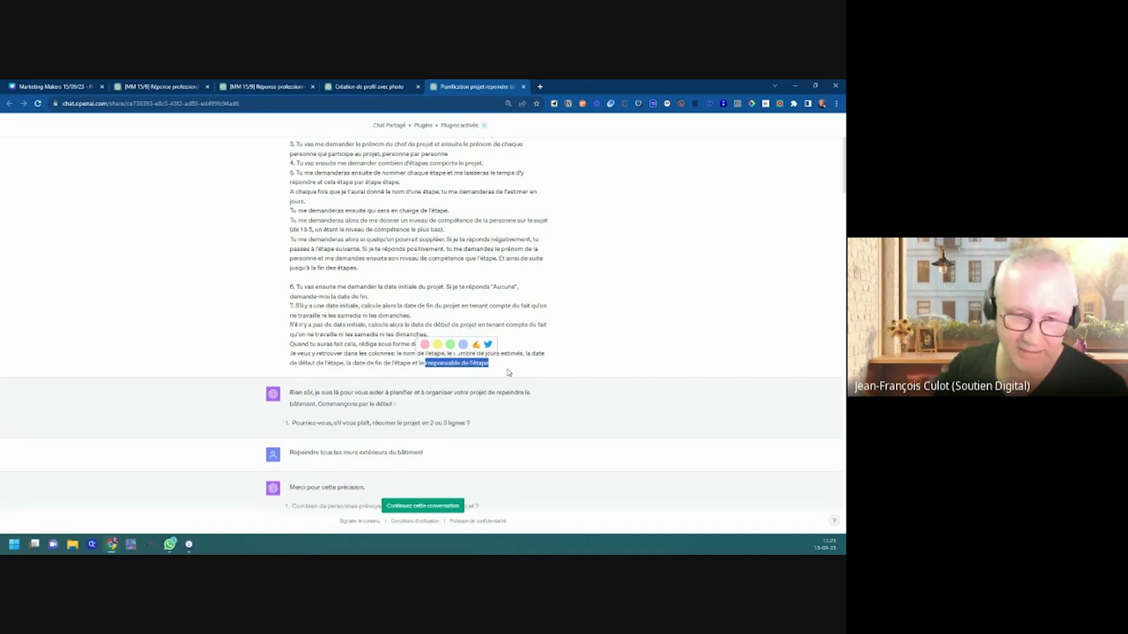
# Step: Review the chat's opening questions and answers on the project summary, number of participants, project leader and team members' first names
pyautogui.scroll(-3, 529, 294)
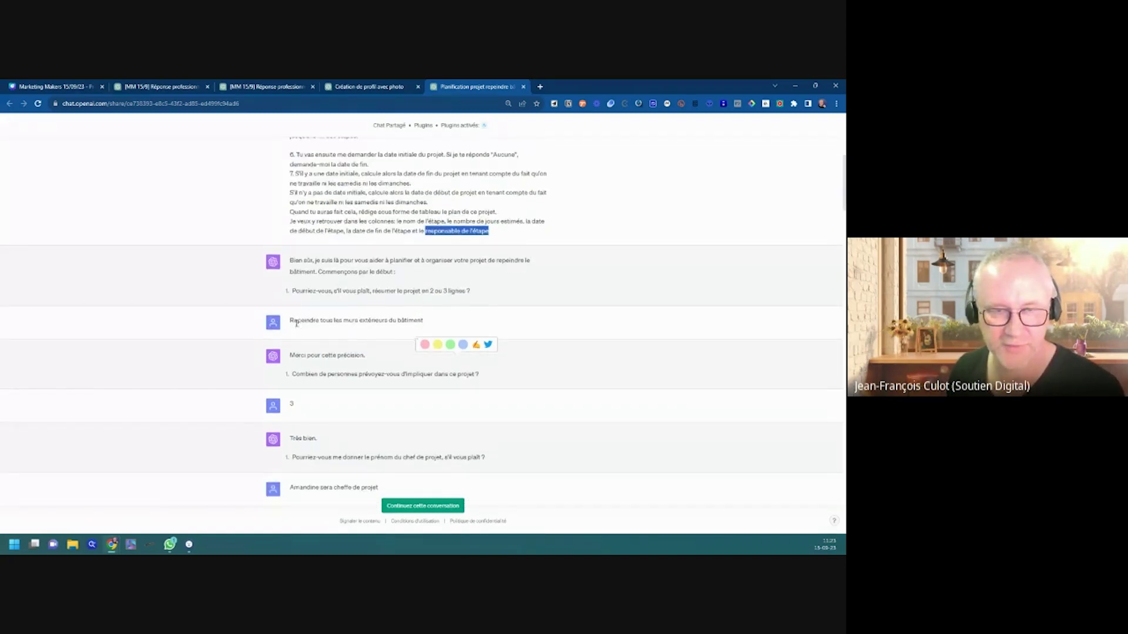
pyautogui.moveTo(297, 321); pyautogui.dragTo(424, 326)
pyautogui.scroll(-3, 423, 324)
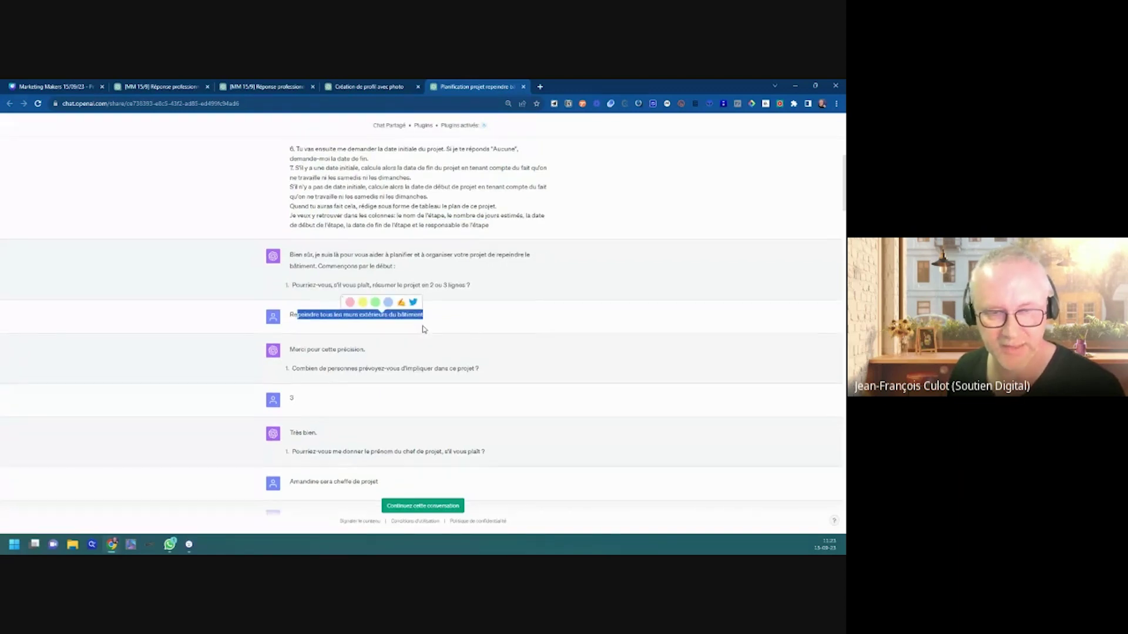
pyautogui.doubleClick(292, 272)
pyautogui.scroll(-3, 320, 302)
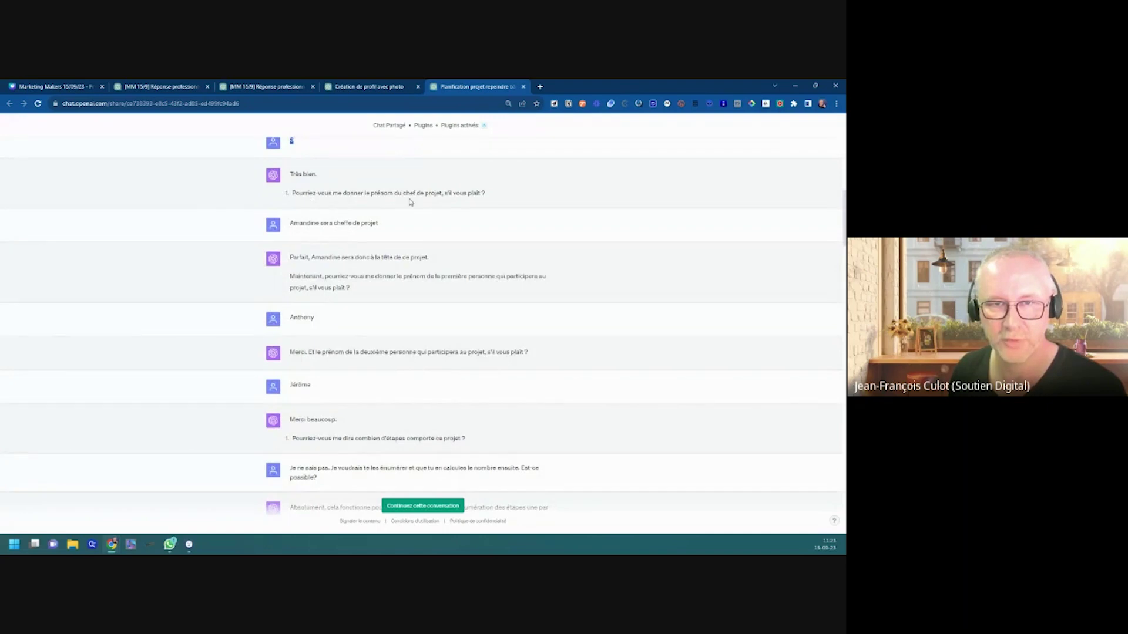
pyautogui.moveTo(292, 225); pyautogui.dragTo(390, 229)
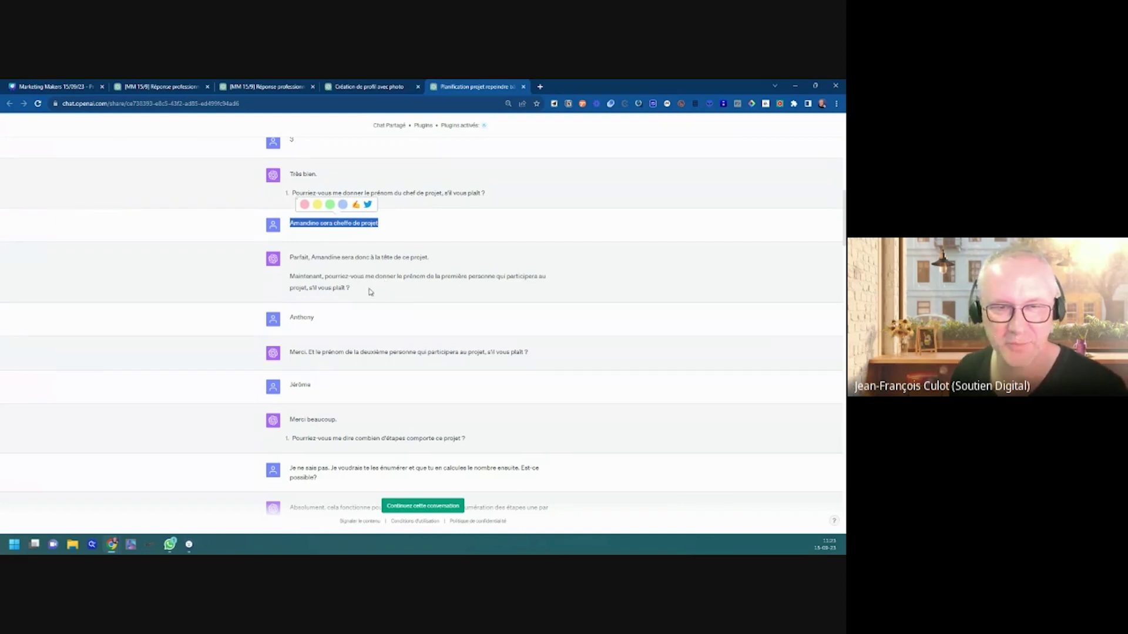
pyautogui.scroll(-1, 370, 292)
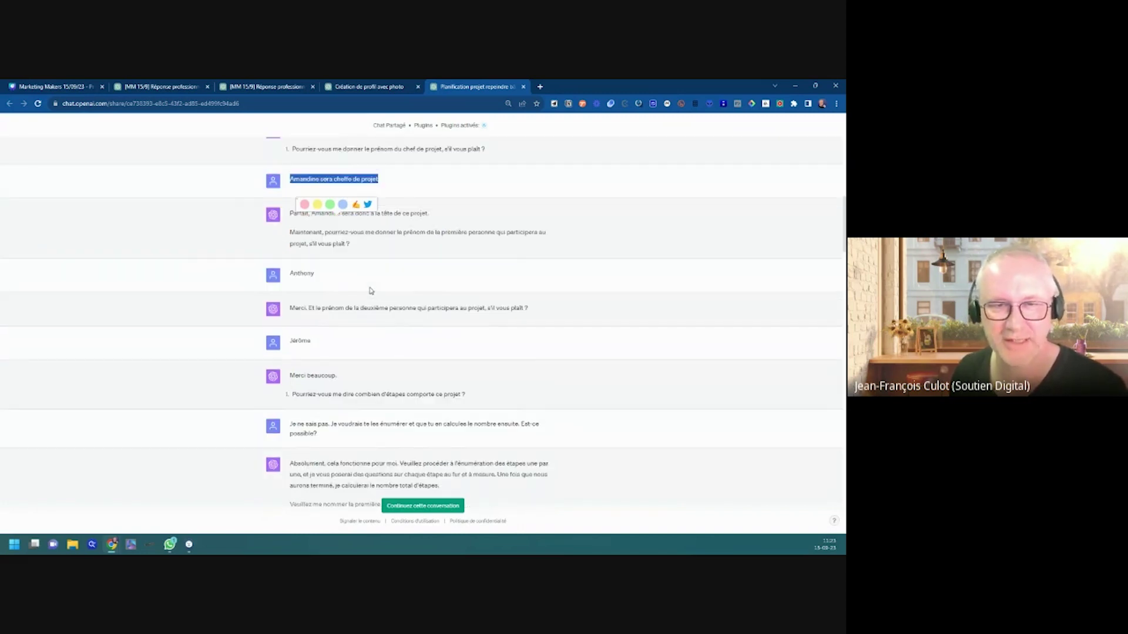
pyautogui.doubleClick(301, 274)
pyautogui.moveTo(301, 341); pyautogui.dragTo(308, 341)
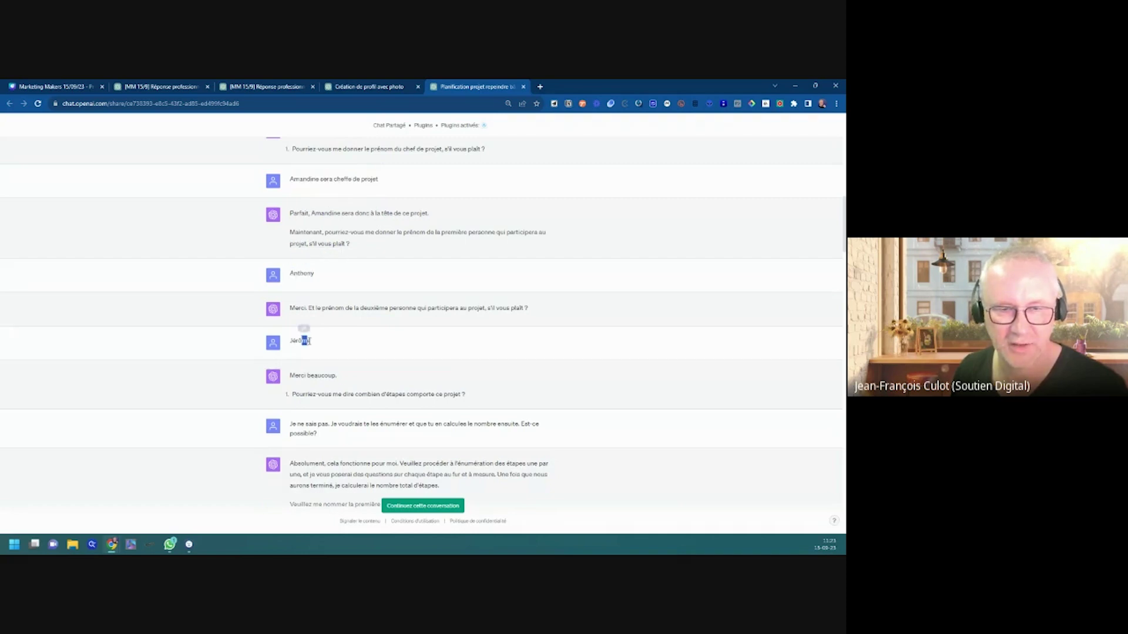
# Step: Examine the question about the number of project steps, the request to list them instead, and the assistant's reply
pyautogui.scroll(-2, 313, 336)
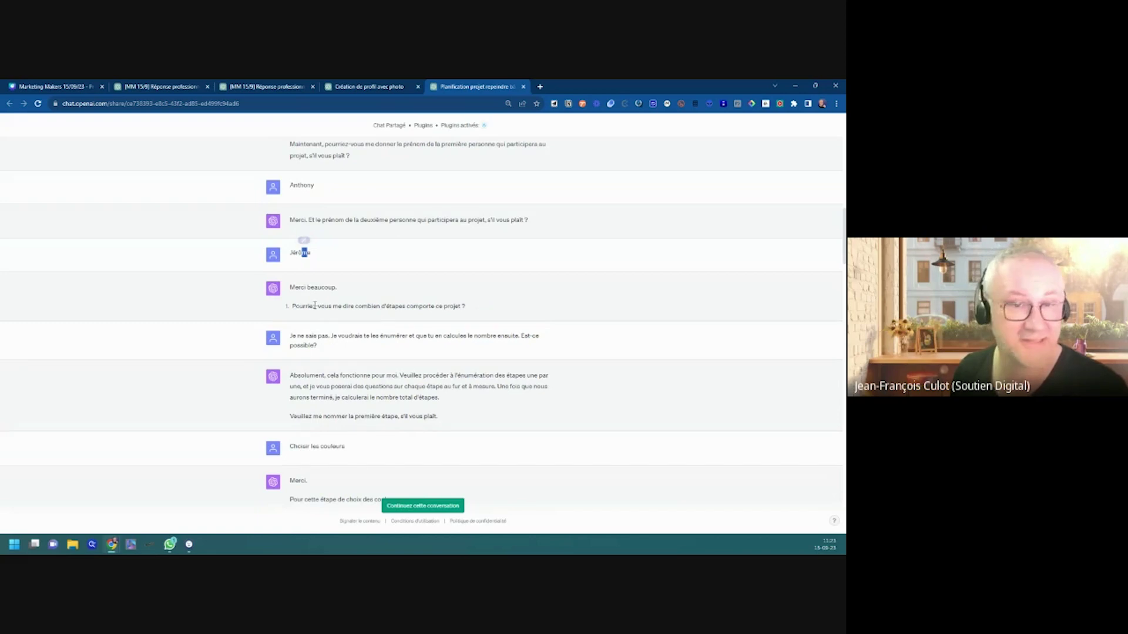
pyautogui.scroll(2, 316, 316)
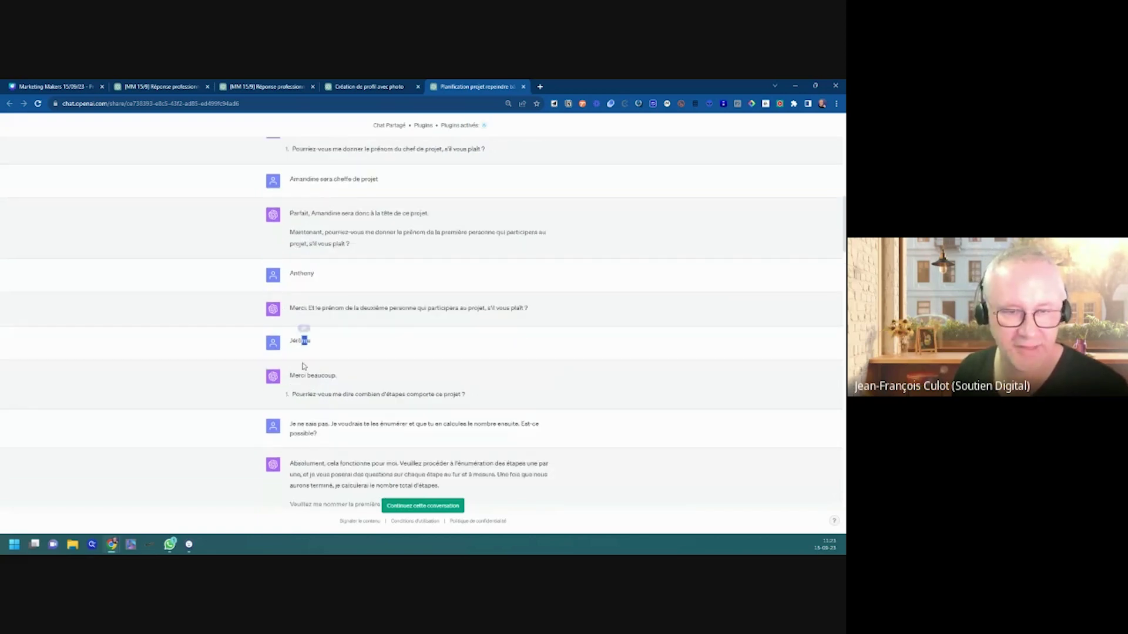
pyautogui.scroll(-1, 305, 365)
pyautogui.moveTo(305, 350); pyautogui.dragTo(454, 358)
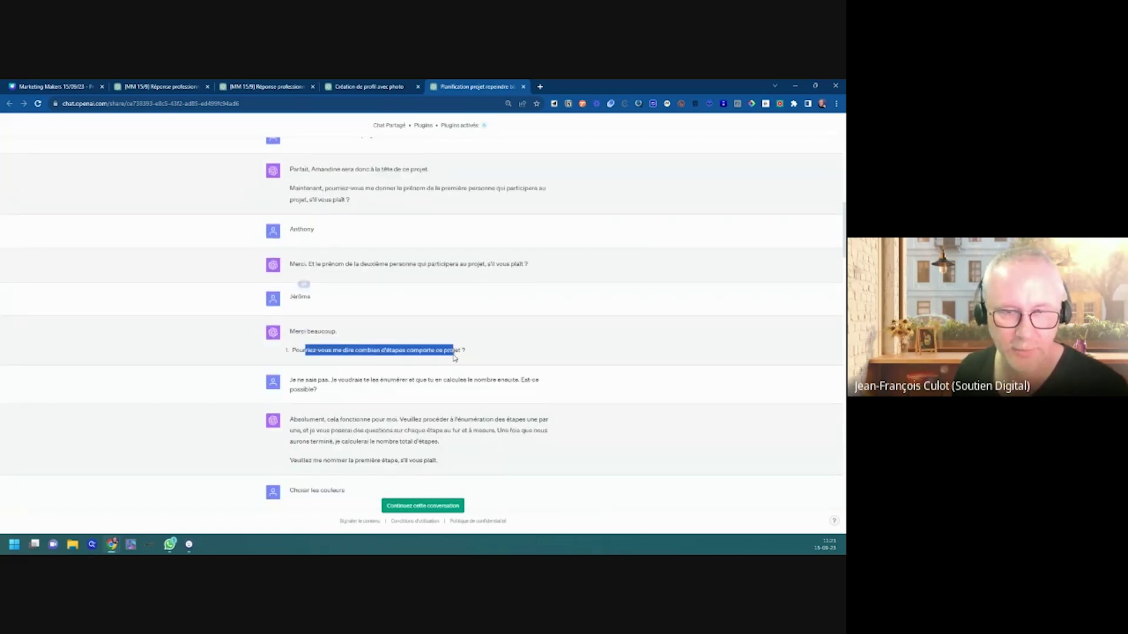
pyautogui.scroll(-1, 414, 346)
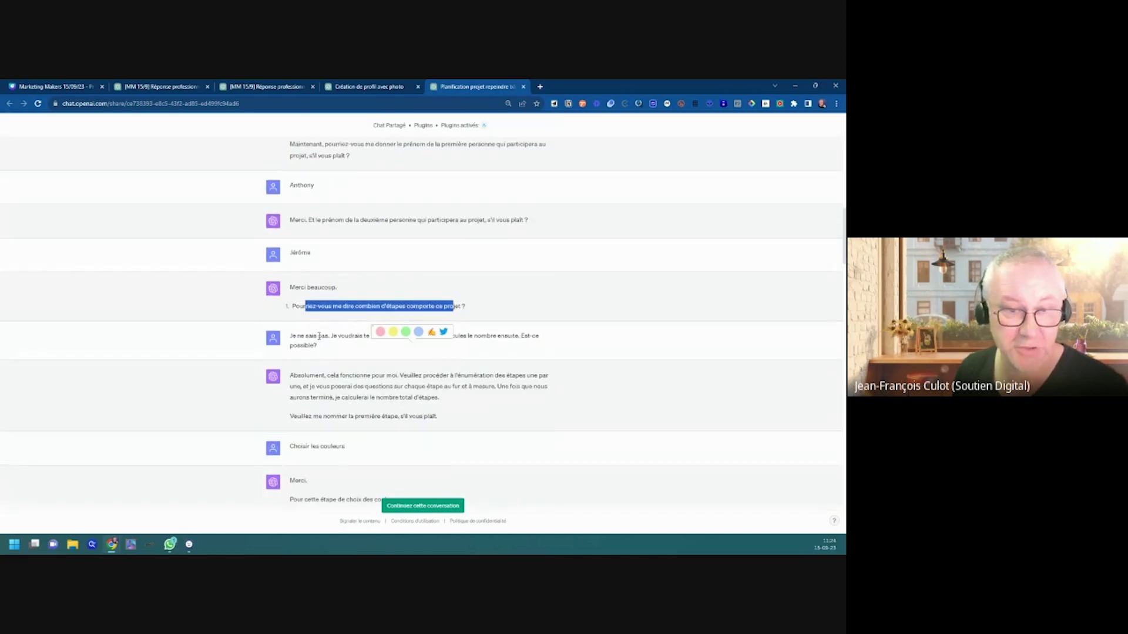
pyautogui.click(321, 346)
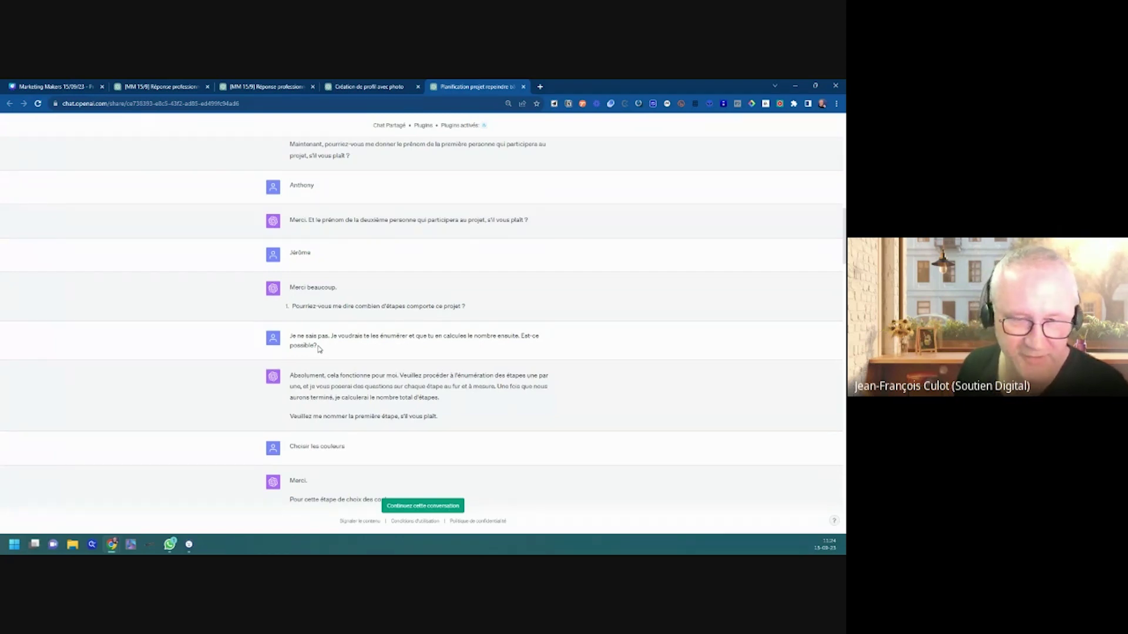
pyautogui.scroll(-1, 319, 348)
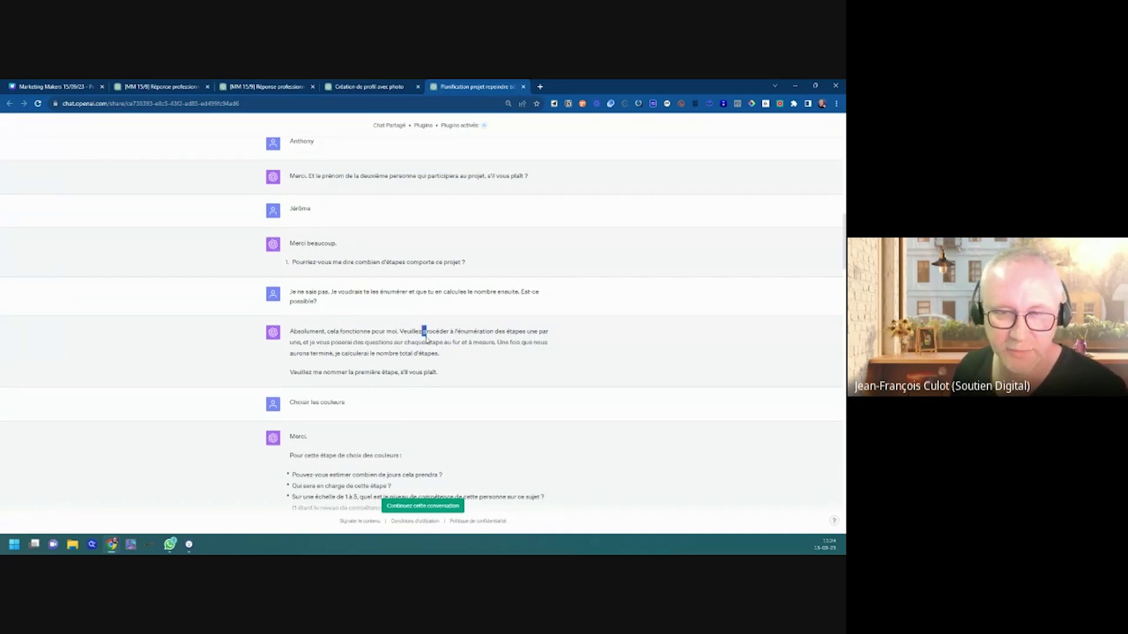
pyautogui.moveTo(422, 331); pyautogui.dragTo(426, 344)
pyautogui.scroll(-1, 426, 344)
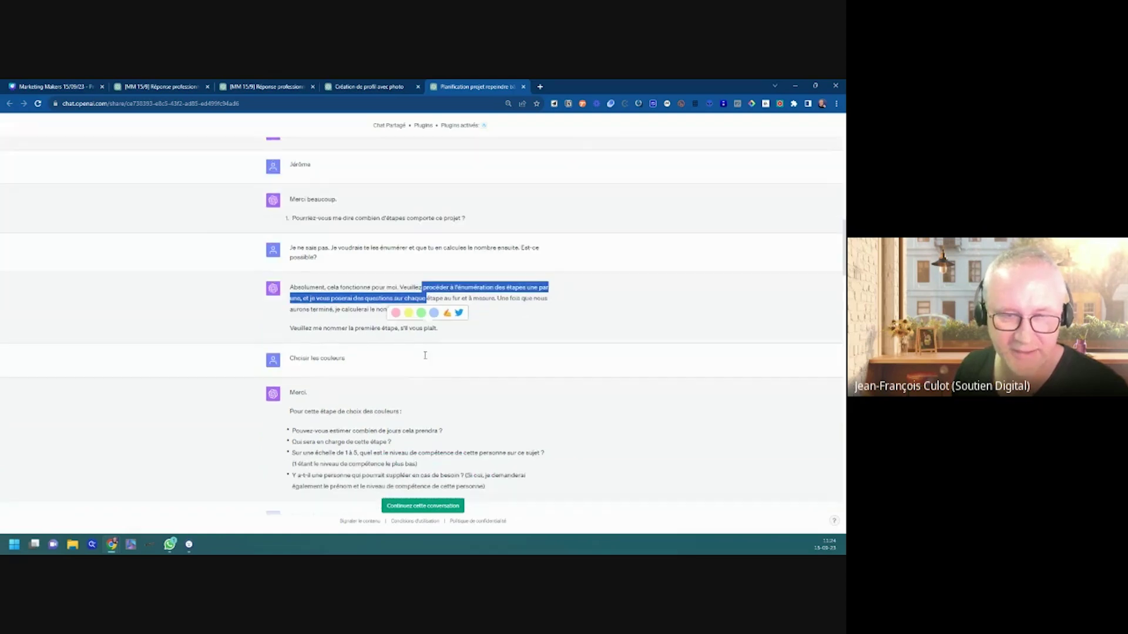
# Step: Read the first project step, "Choisir les couleurs", and the assistant's questions on duration, person in charge, competence level and substitute
pyautogui.moveTo(292, 360); pyautogui.dragTo(348, 363)
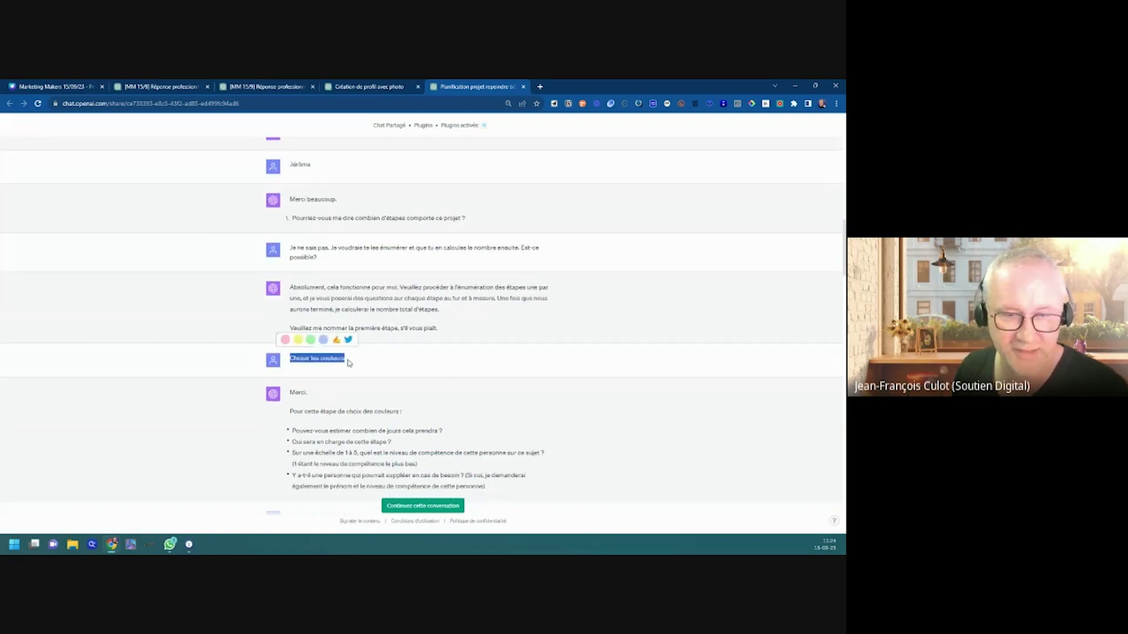
pyautogui.scroll(-2, 348, 363)
pyautogui.click(402, 353)
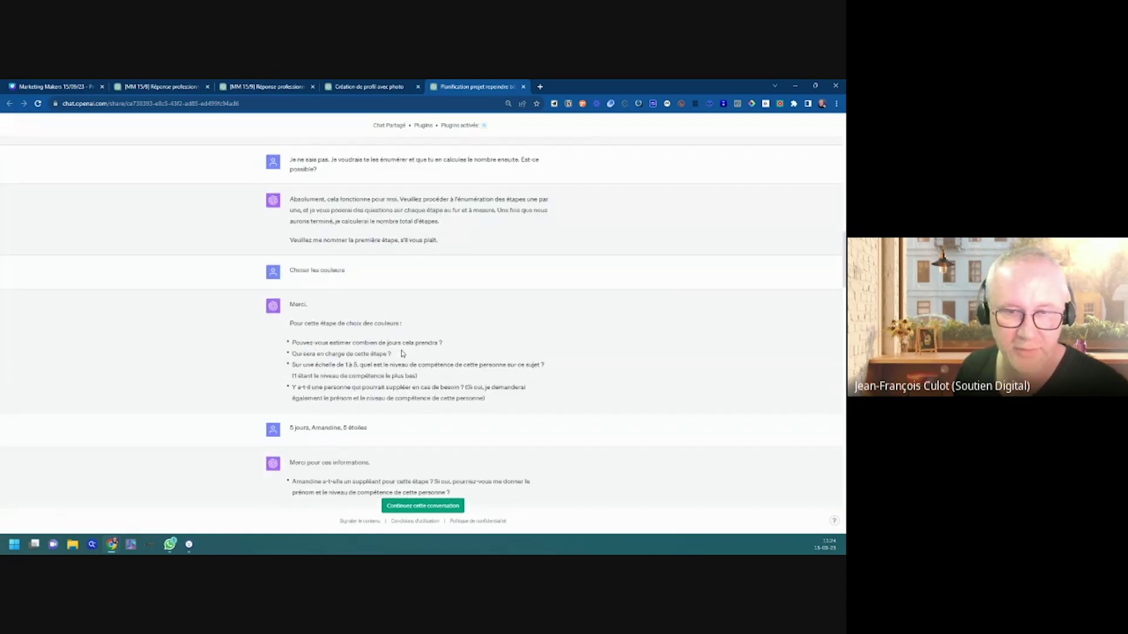
pyautogui.moveTo(351, 345); pyautogui.dragTo(416, 350)
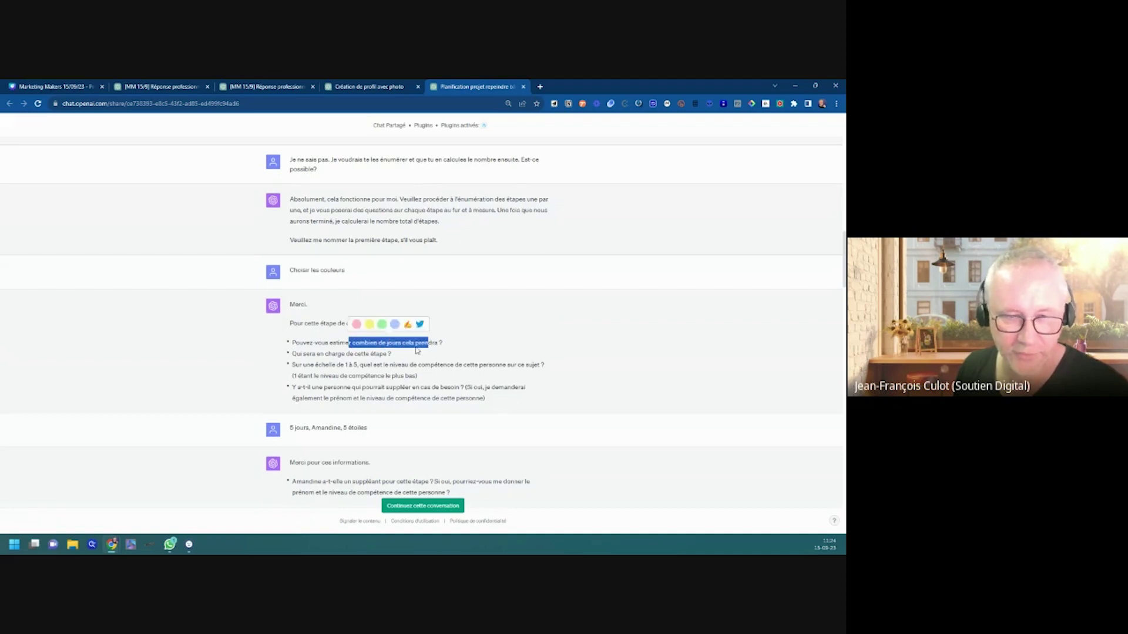
pyautogui.moveTo(312, 354); pyautogui.dragTo(384, 354)
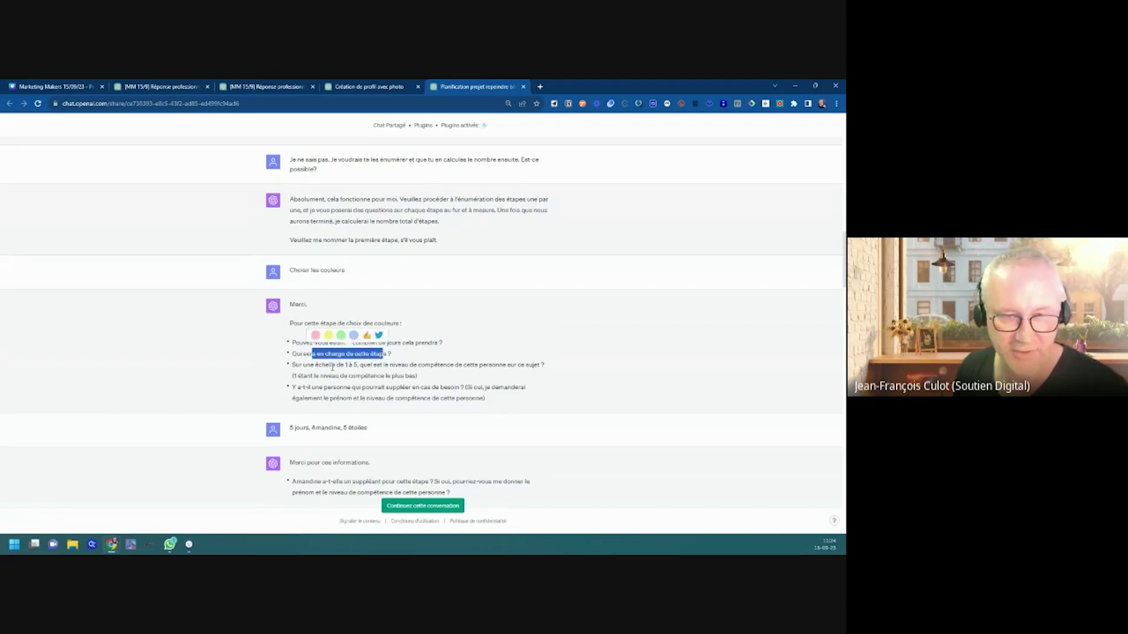
pyautogui.moveTo(310, 366)
pyautogui.mouseDown()
pyautogui.moveTo(391, 366)
pyautogui.moveTo(415, 399)
pyautogui.mouseUp()
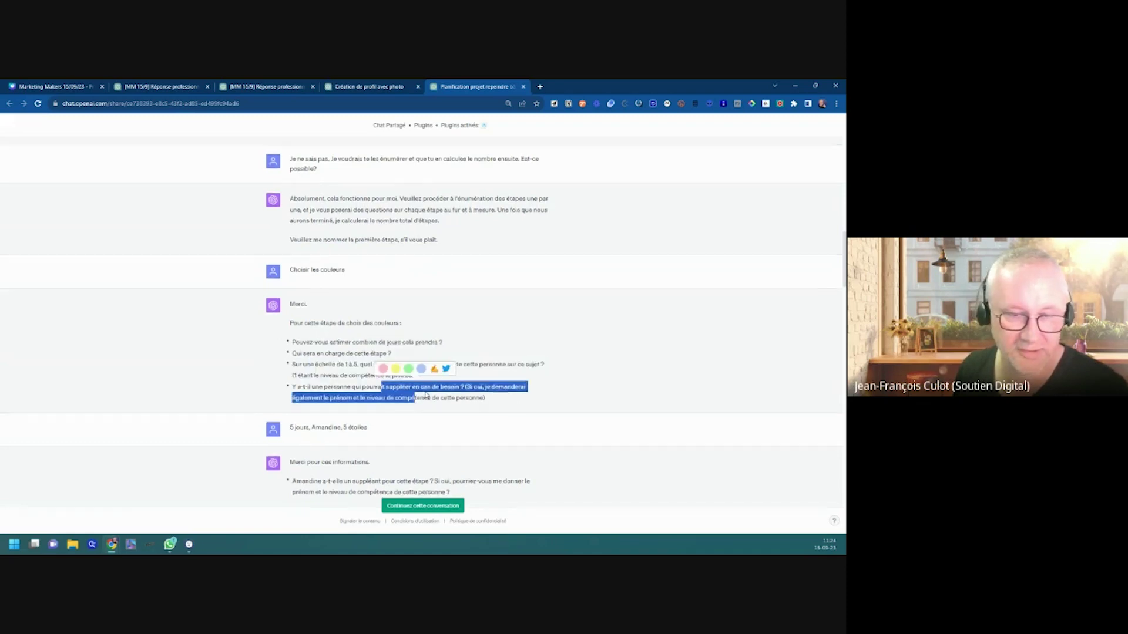
pyautogui.scroll(-1, 352, 402)
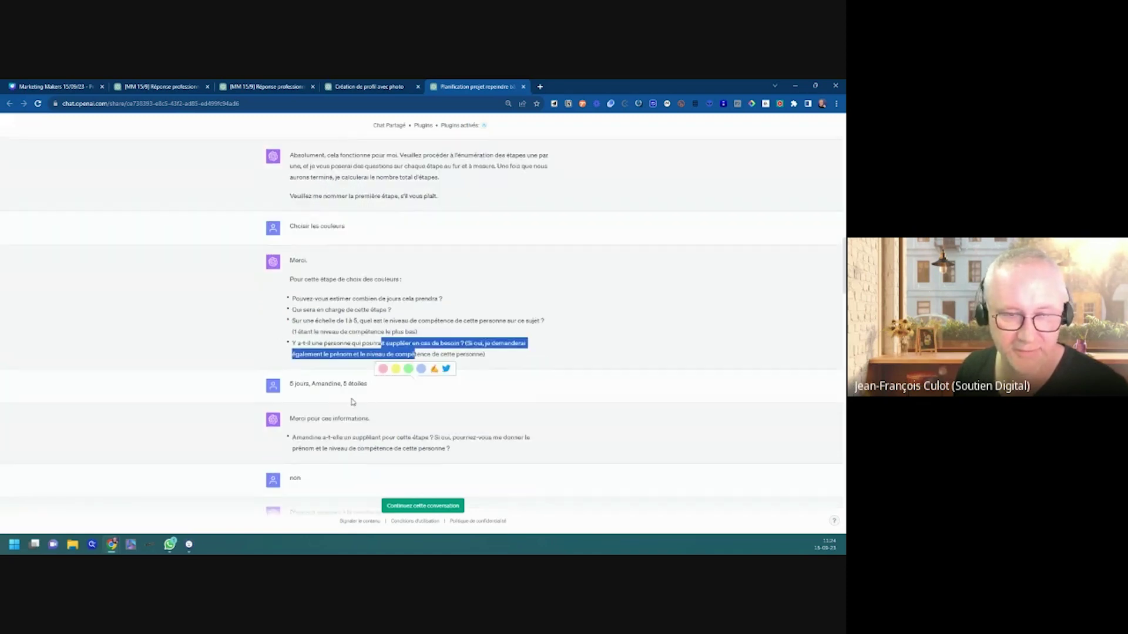
# Step: Review the answer given for the colour-choice step and the follow-up question about a substitute
pyautogui.moveTo(291, 384); pyautogui.dragTo(312, 384)
pyautogui.click(317, 385)
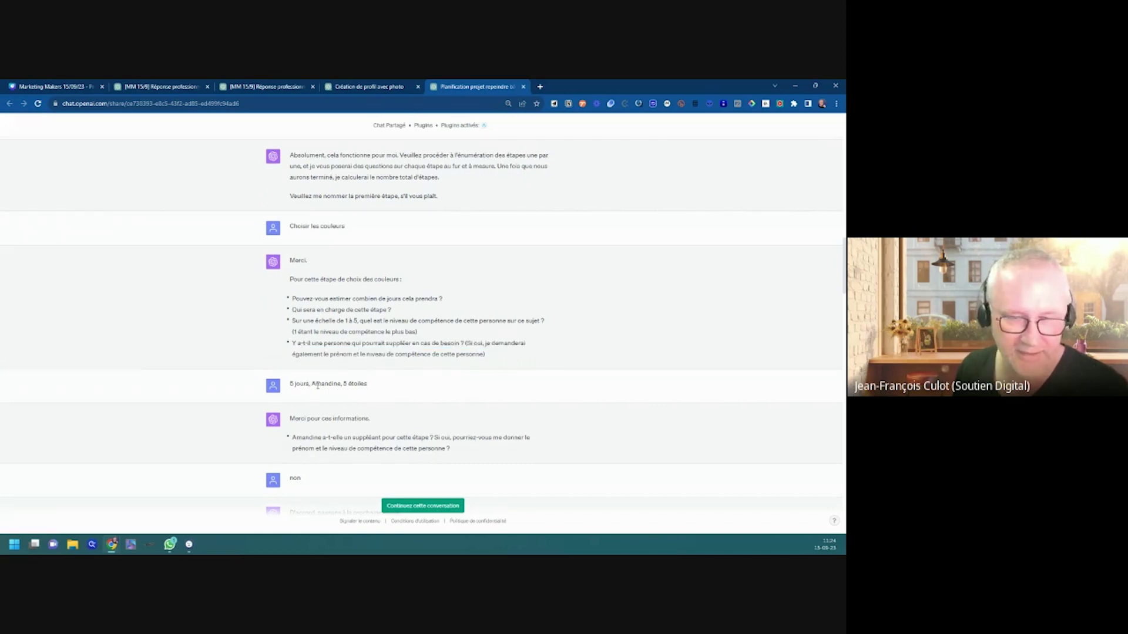
pyautogui.scroll(-1, 352, 388)
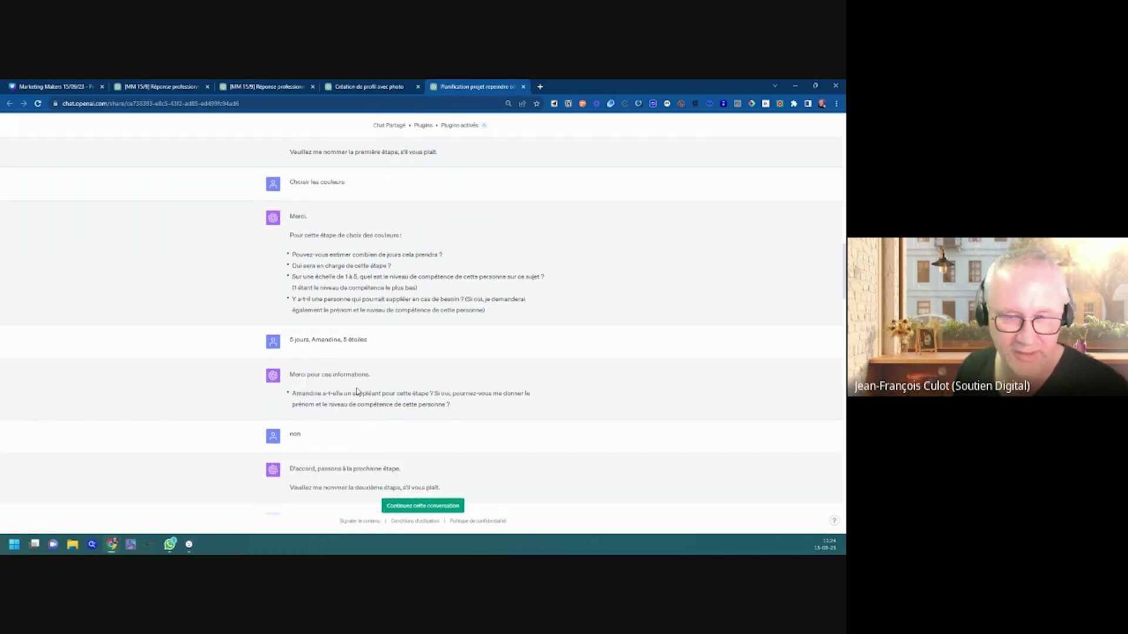
pyautogui.moveTo(303, 393); pyautogui.dragTo(431, 405)
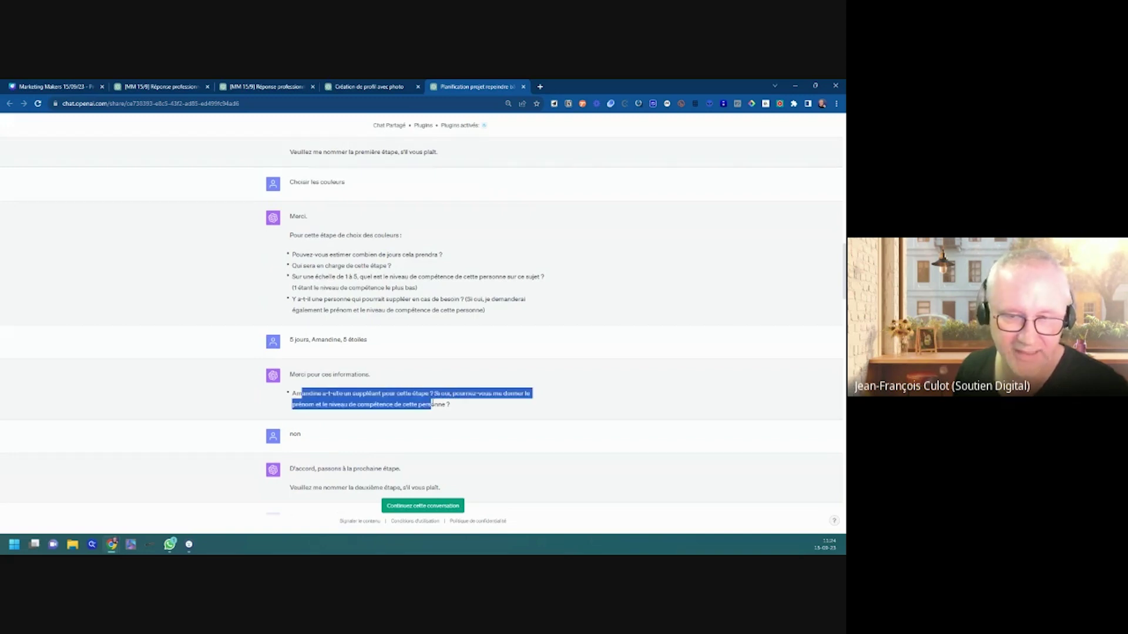
pyautogui.scroll(-3, 352, 421)
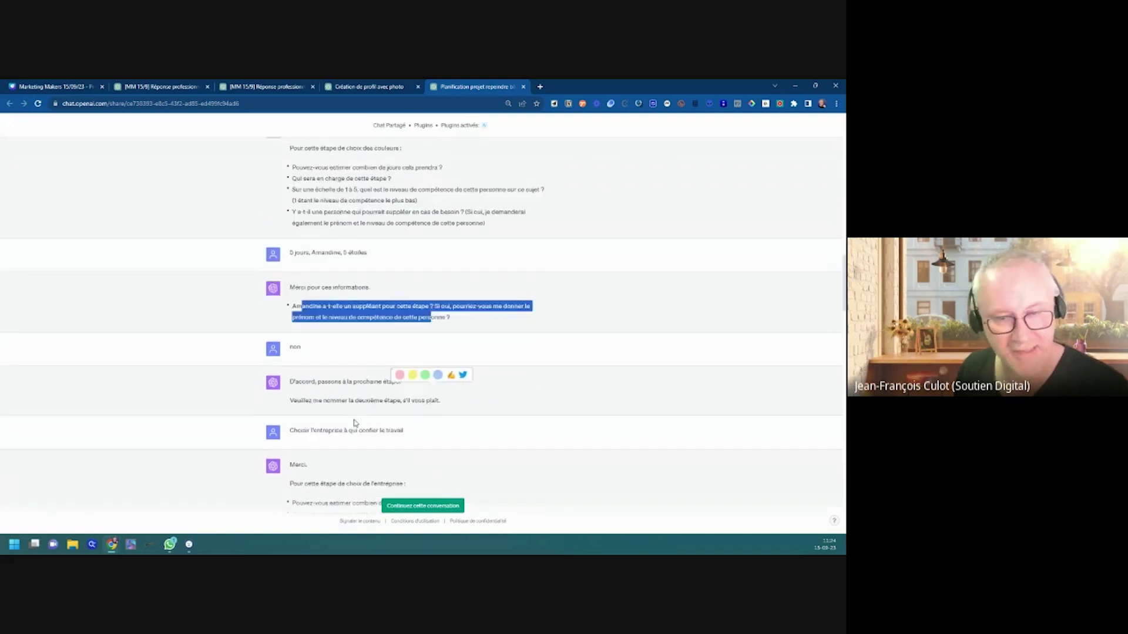
pyautogui.click(332, 350)
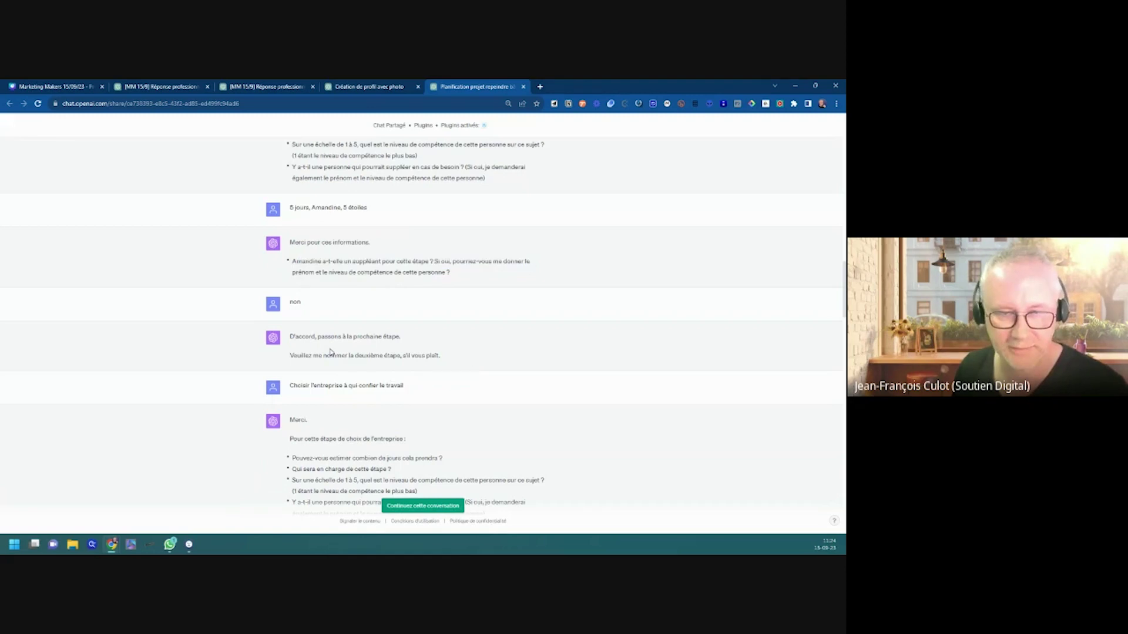
# Step: Examine the second project step, "Choisir l'entreprise à qui confier le travail", with its questions, the answer given and the substitute follow-up
pyautogui.scroll(-1, 330, 353)
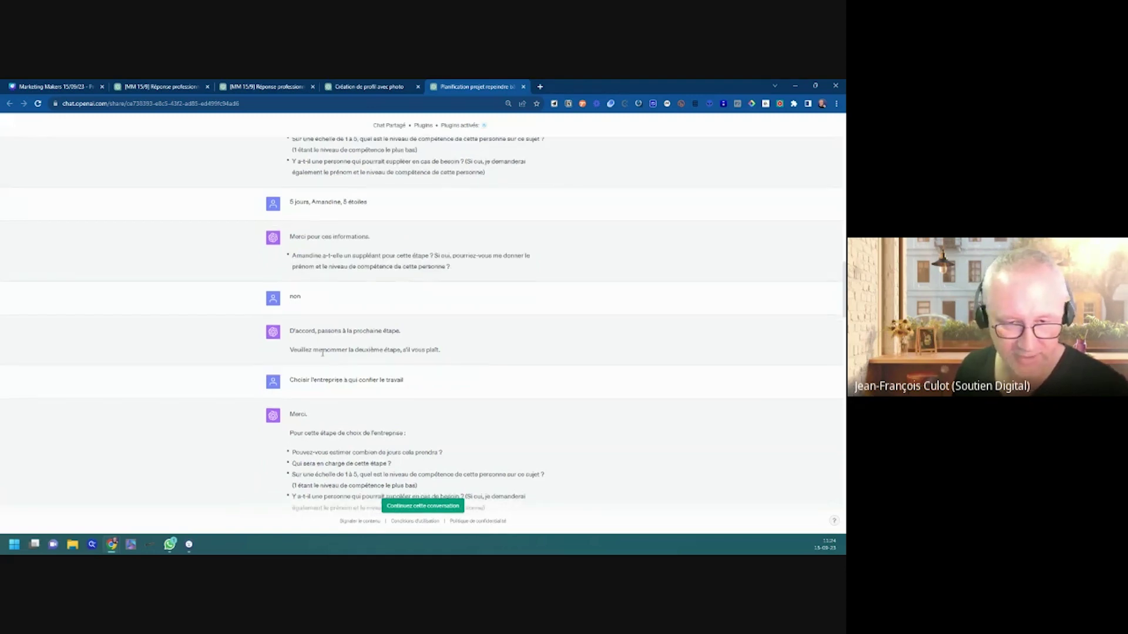
pyautogui.moveTo(300, 342); pyautogui.dragTo(404, 347)
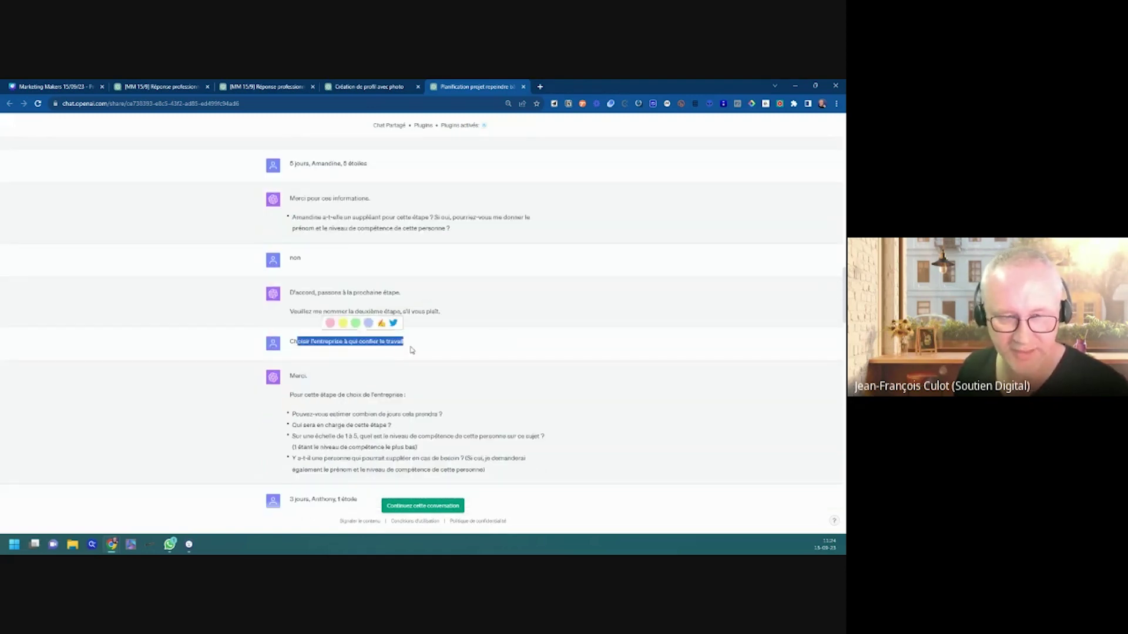
pyautogui.scroll(-2, 324, 291)
pyautogui.moveTo(306, 307)
pyautogui.mouseDown()
pyautogui.moveTo(433, 326)
pyautogui.moveTo(447, 369)
pyautogui.mouseUp()
pyautogui.scroll(-2, 448, 369)
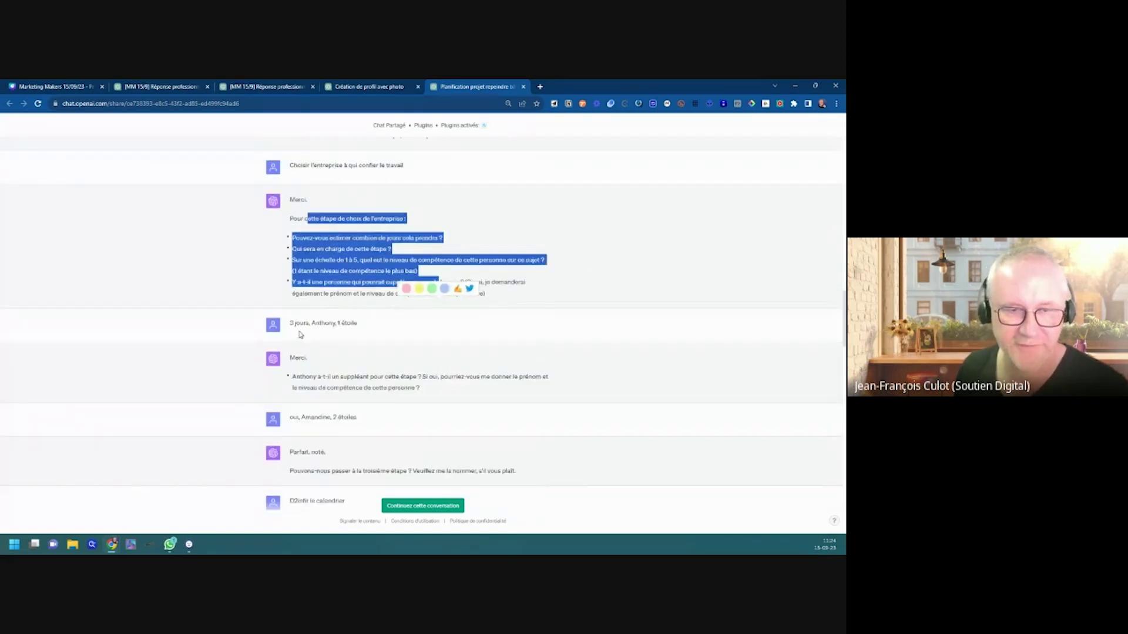
pyautogui.moveTo(289, 323); pyautogui.dragTo(370, 330)
pyautogui.scroll(-1, 382, 352)
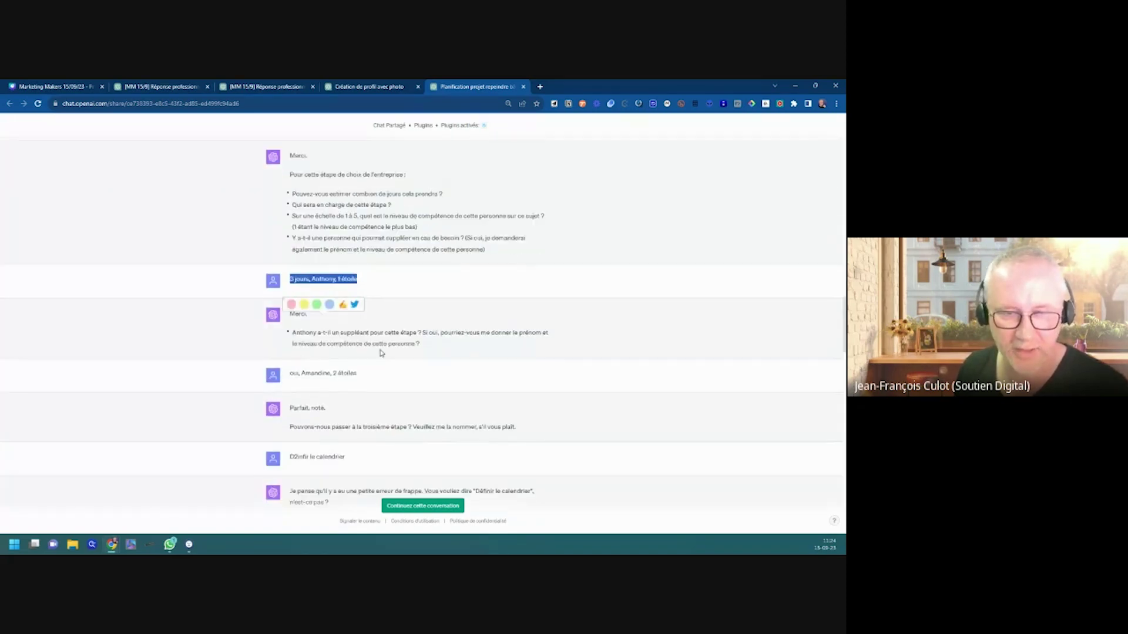
pyautogui.click(407, 340)
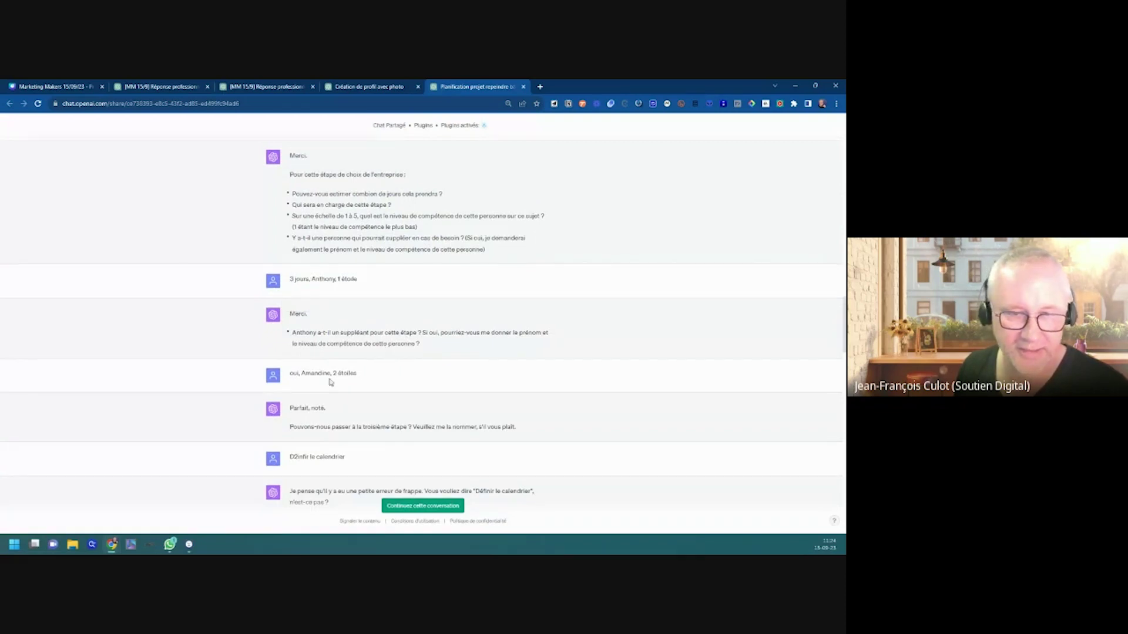
# Step: Review the substitute's details given for the company-choice step and the assistant's request to name the third step
pyautogui.moveTo(291, 374); pyautogui.dragTo(382, 368)
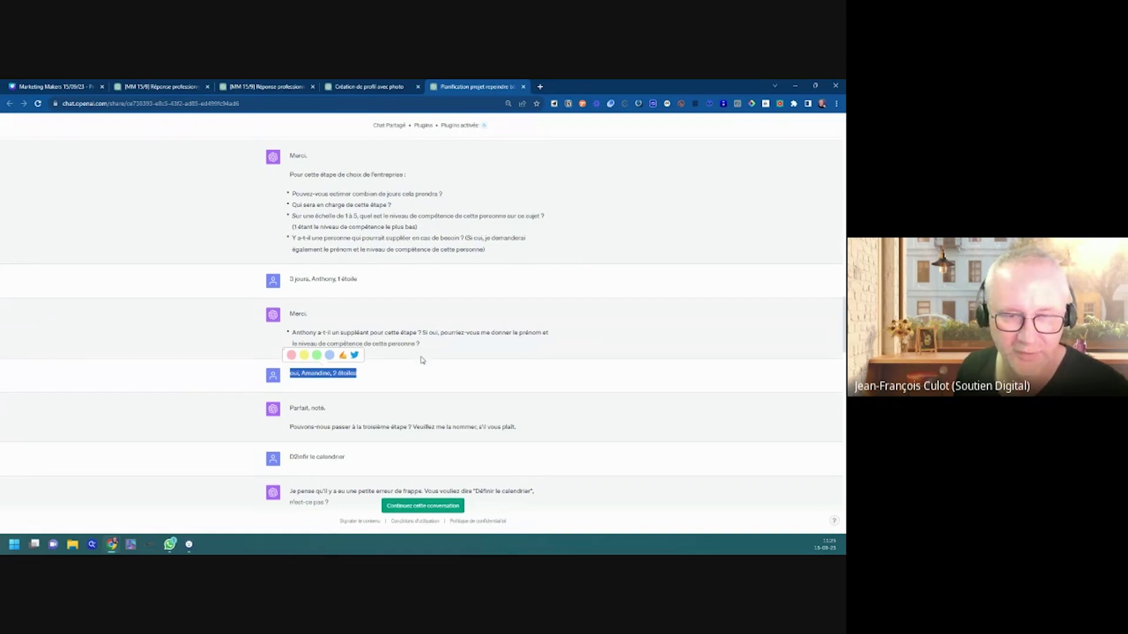
pyautogui.scroll(-1, 421, 360)
pyautogui.click(396, 379)
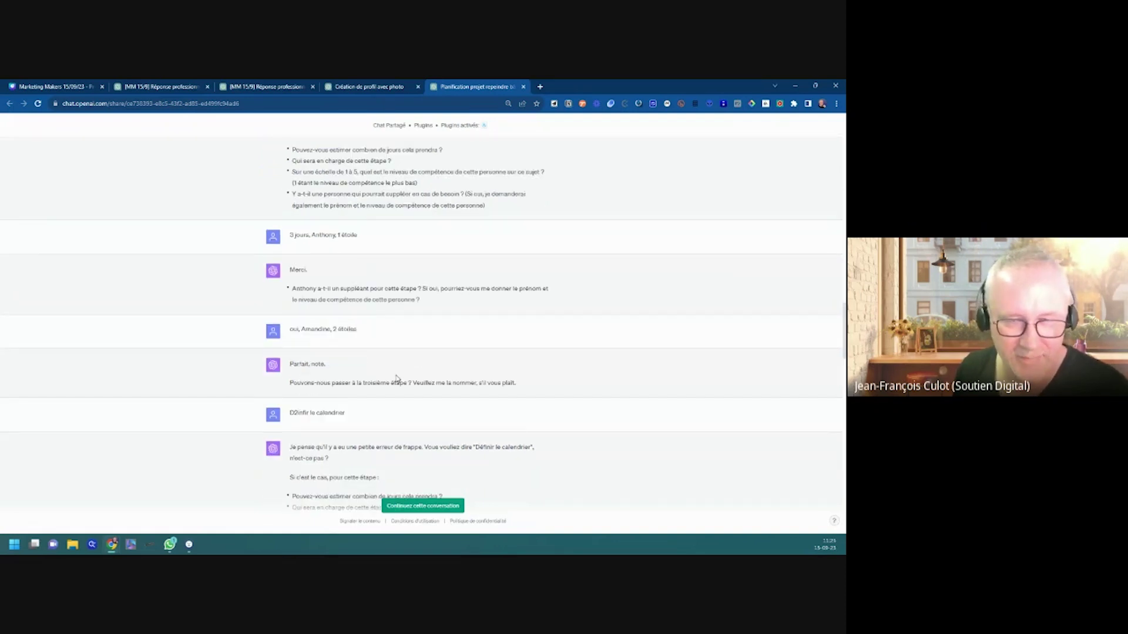
# Step: Examine the mistyped third step name and the assistant's suggested correction, "Définir le calendrier"
pyautogui.scroll(-2, 399, 382)
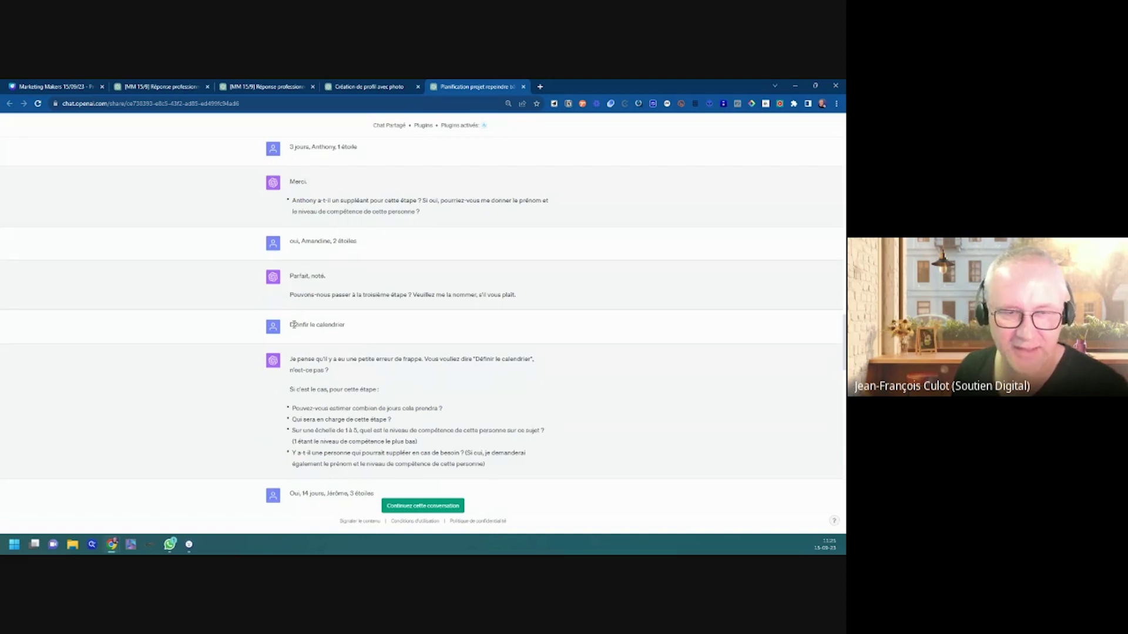
pyautogui.moveTo(290, 328); pyautogui.dragTo(363, 329)
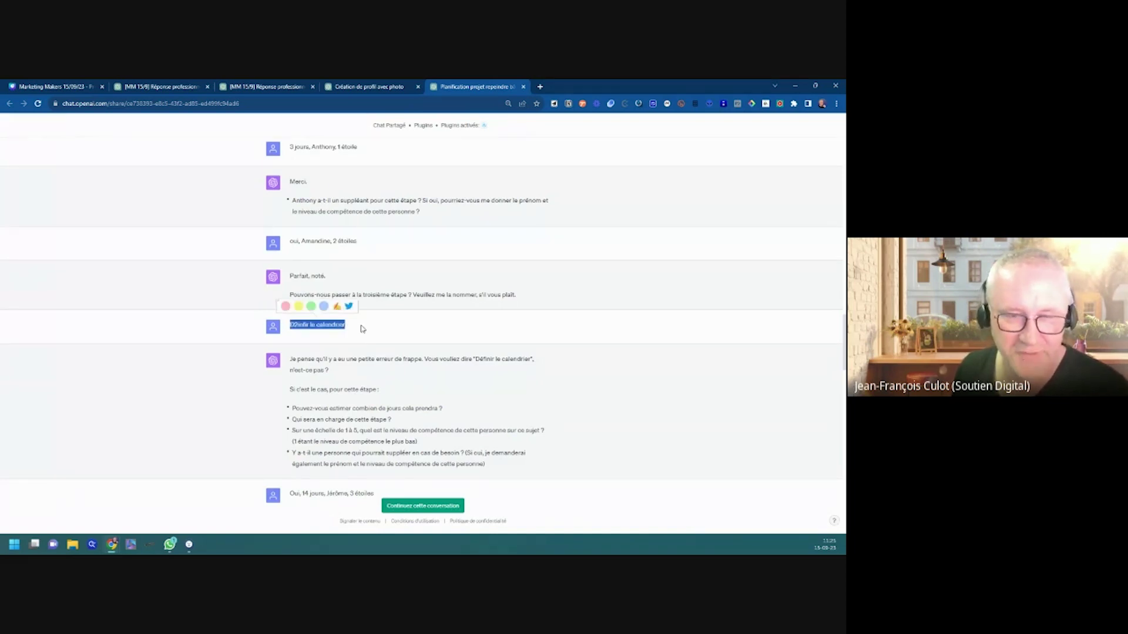
pyautogui.click(363, 359)
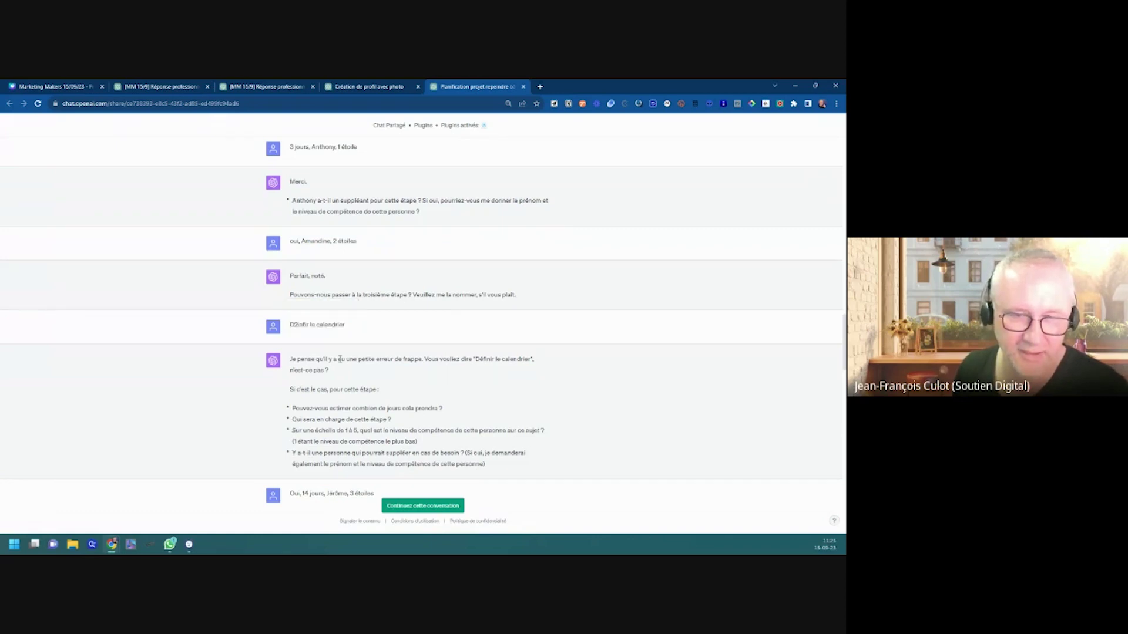
pyautogui.moveTo(329, 359)
pyautogui.mouseDown()
pyautogui.moveTo(420, 362)
pyautogui.moveTo(425, 375)
pyautogui.moveTo(328, 373)
pyautogui.mouseUp()
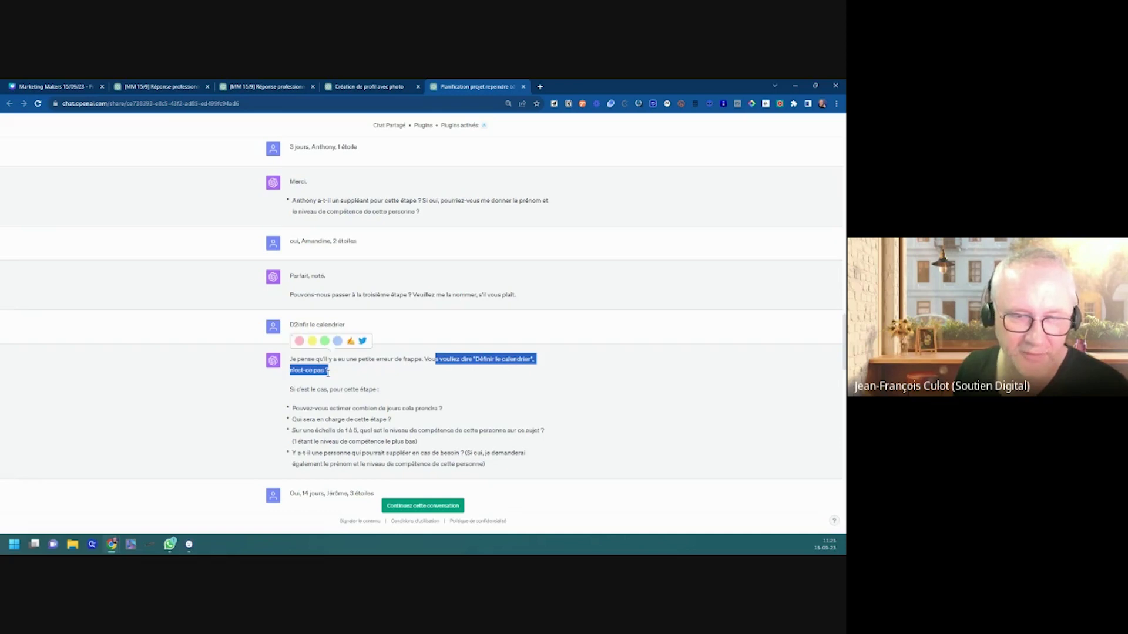
pyautogui.scroll(-1, 393, 375)
pyautogui.click(440, 379)
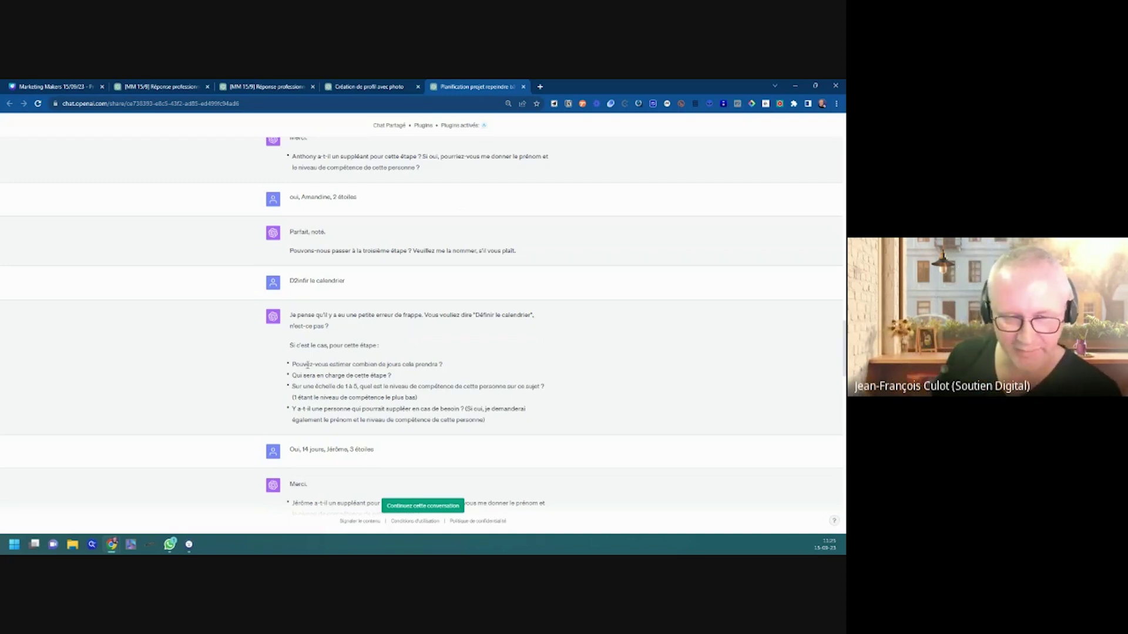
# Step: Read the assistant's questions on the calendar step's duration, person in charge and competence level, along with the answer and substitute follow-up
pyautogui.moveTo(306, 364); pyautogui.dragTo(393, 364)
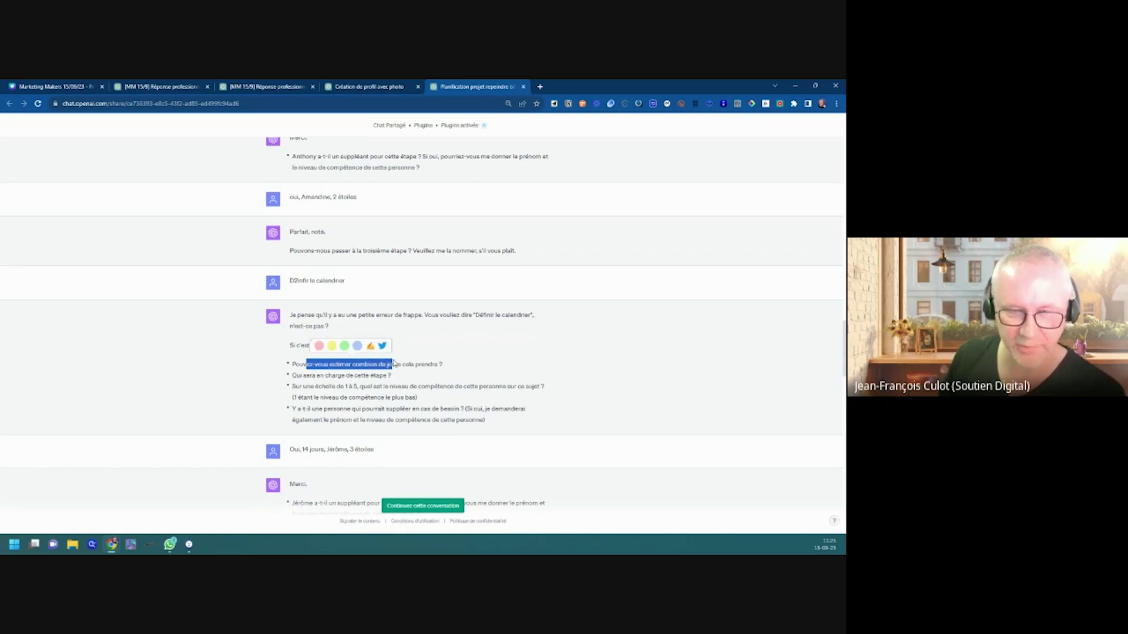
pyautogui.moveTo(328, 376); pyautogui.dragTo(346, 376)
pyautogui.click(341, 386)
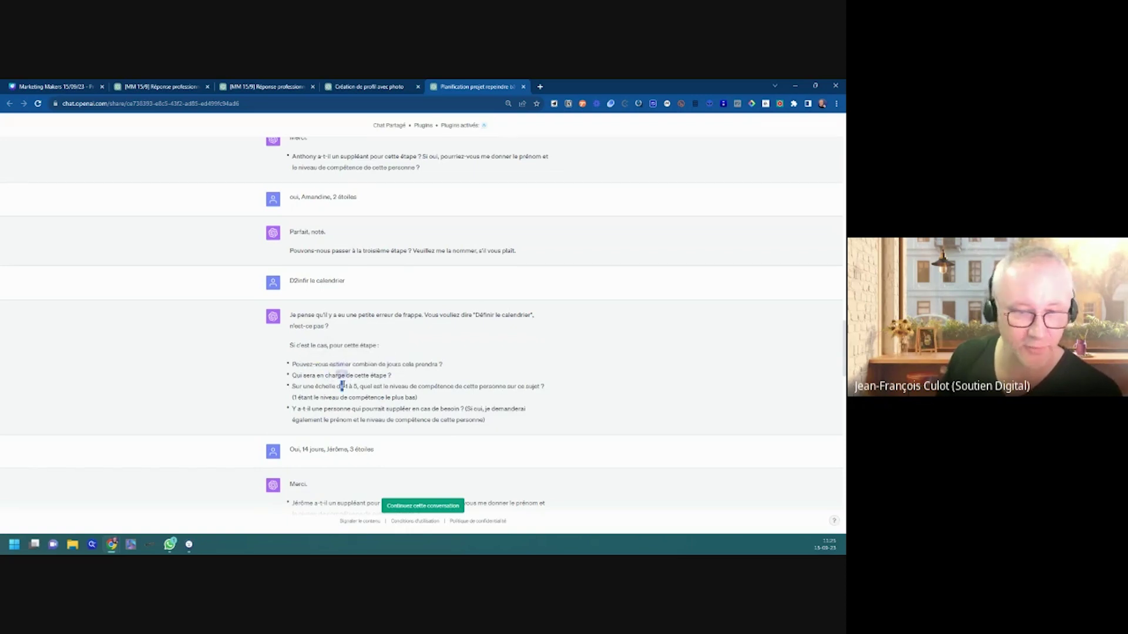
pyautogui.scroll(-1, 341, 364)
pyautogui.click(298, 405)
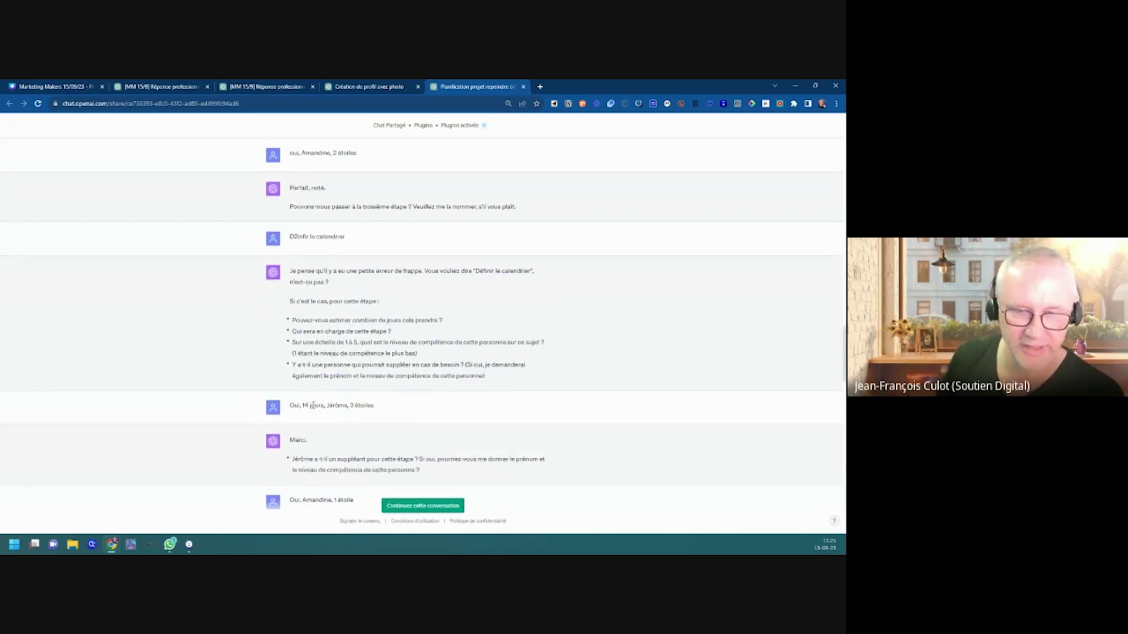
pyautogui.scroll(-3, 338, 406)
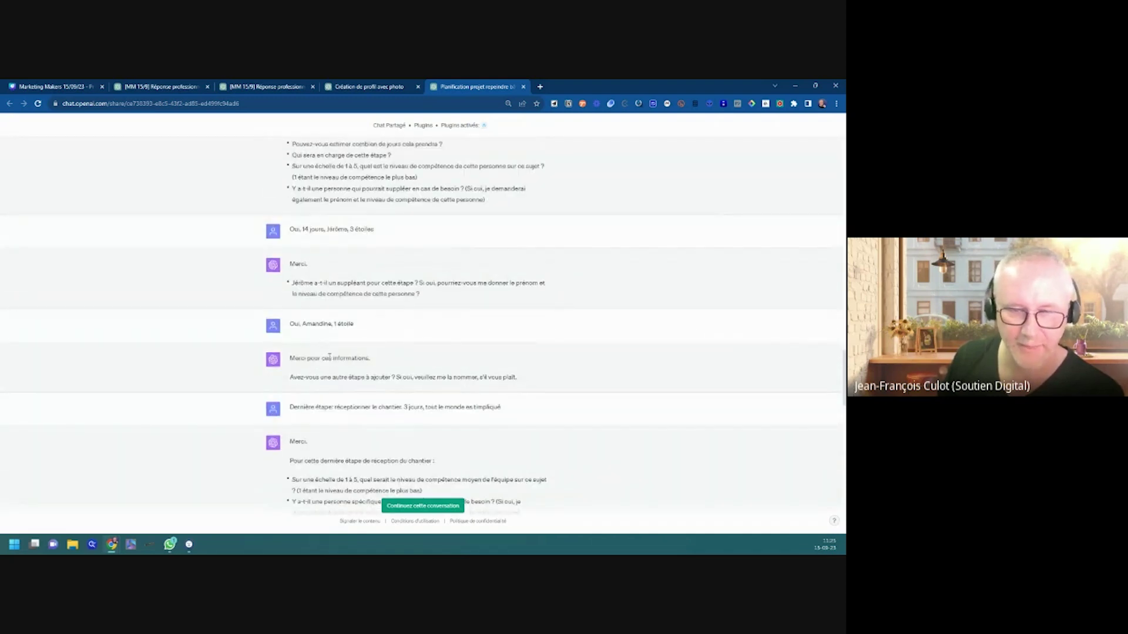
# Step: Review the last project step, "réceptionner le chantier", with its team competence and substitute questions and the answers given
pyautogui.scroll(-1, 330, 363)
pyautogui.scroll(-1, 329, 360)
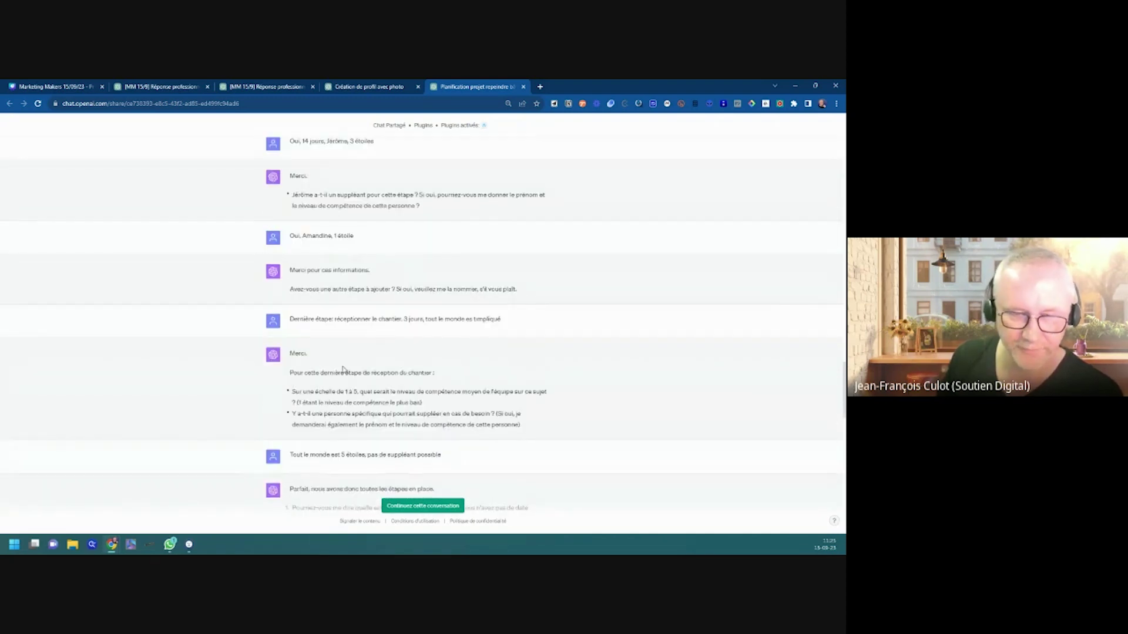
pyautogui.scroll(-3, 325, 359)
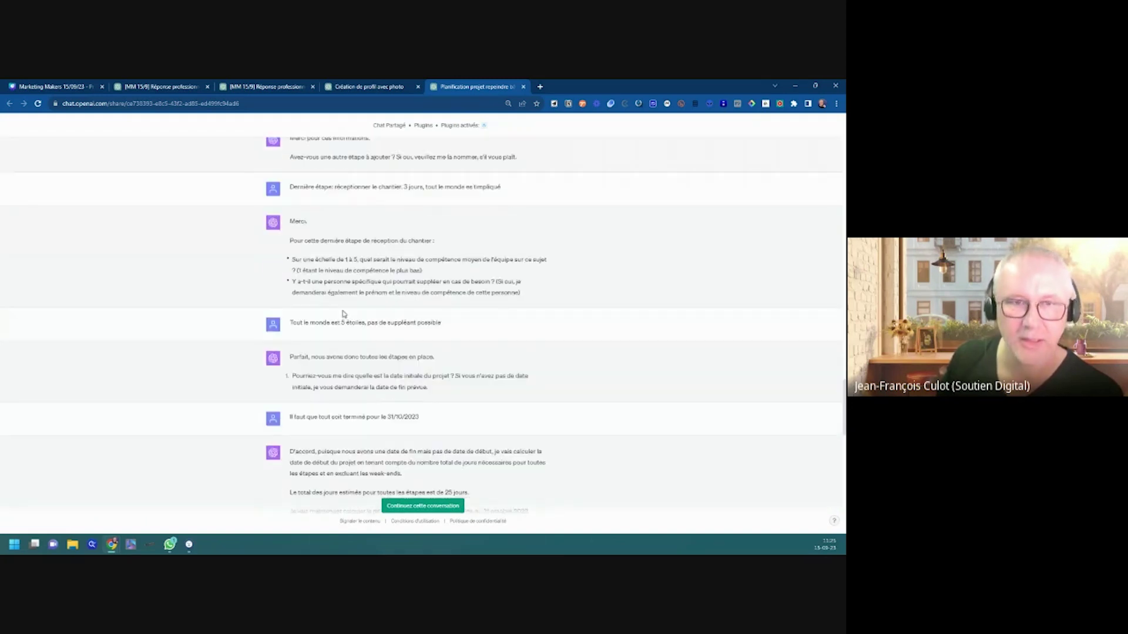
pyautogui.scroll(2, 297, 265)
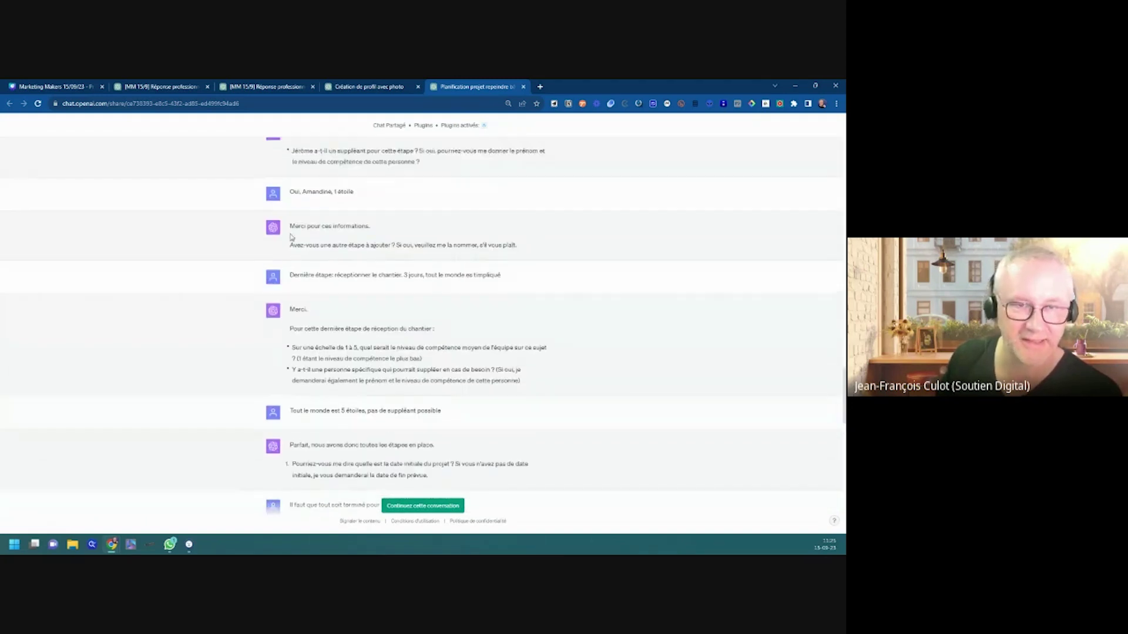
pyautogui.moveTo(293, 275); pyautogui.dragTo(521, 273)
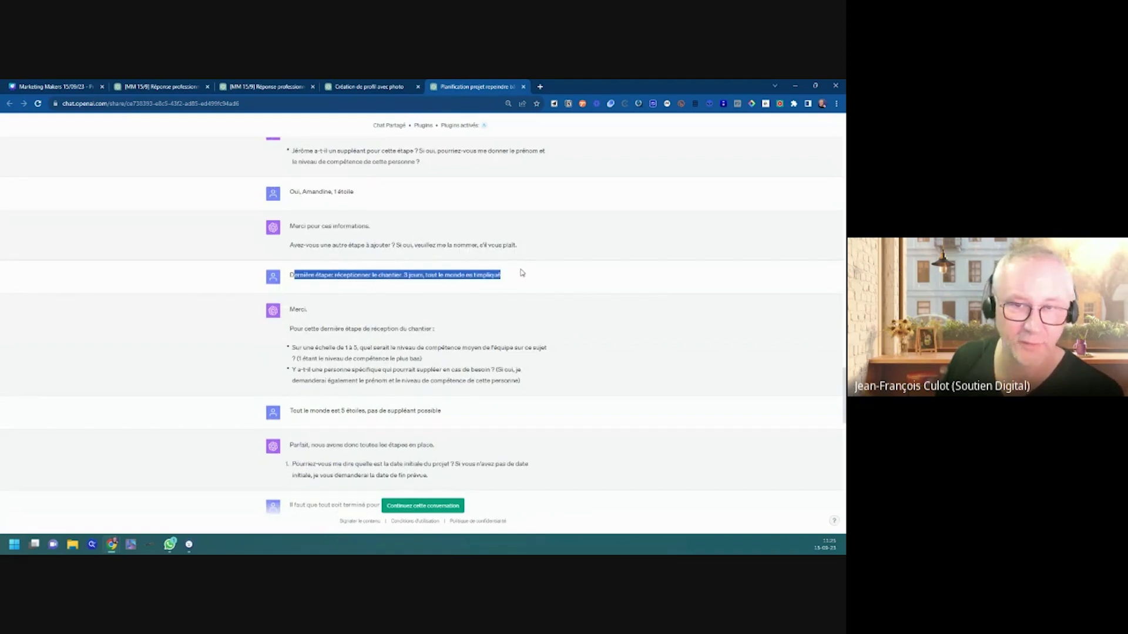
pyautogui.click(314, 315)
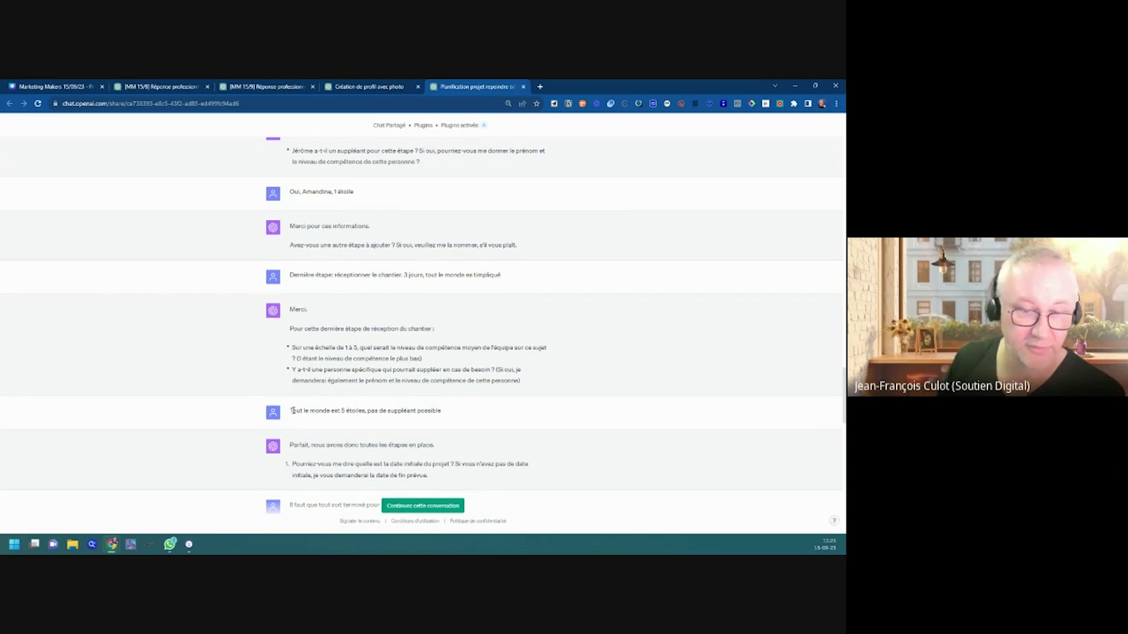
pyautogui.moveTo(291, 410); pyautogui.dragTo(458, 410)
pyautogui.scroll(-1, 458, 411)
pyautogui.scroll(-2, 459, 411)
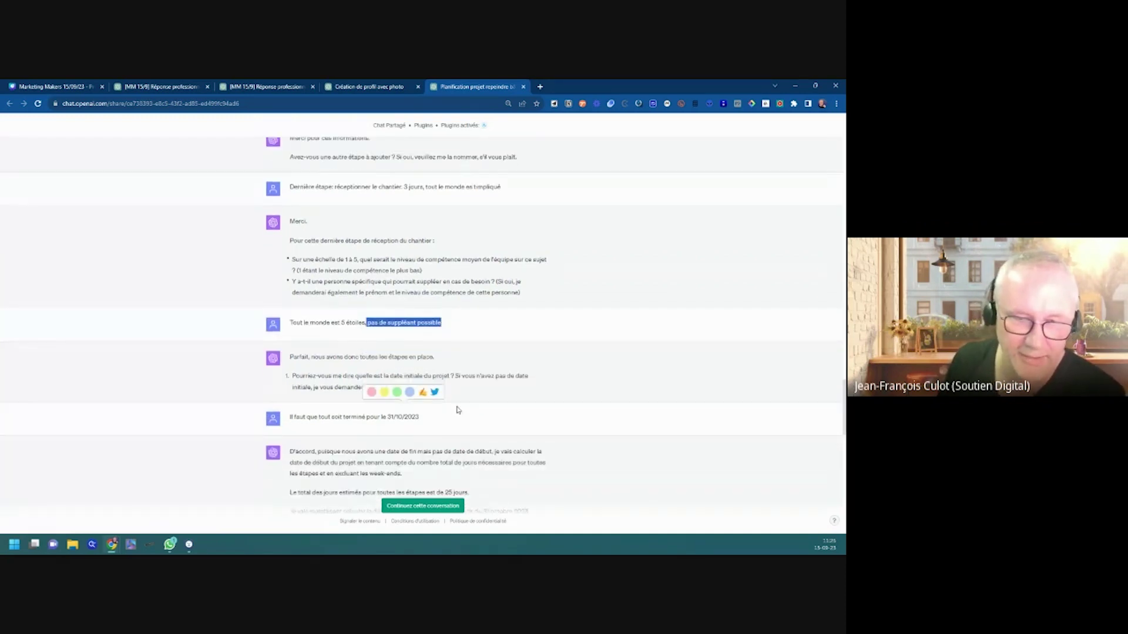
# Step: Examine the assistant's question about the project's initial date and the reply giving an end deadline instead
pyautogui.click(339, 371)
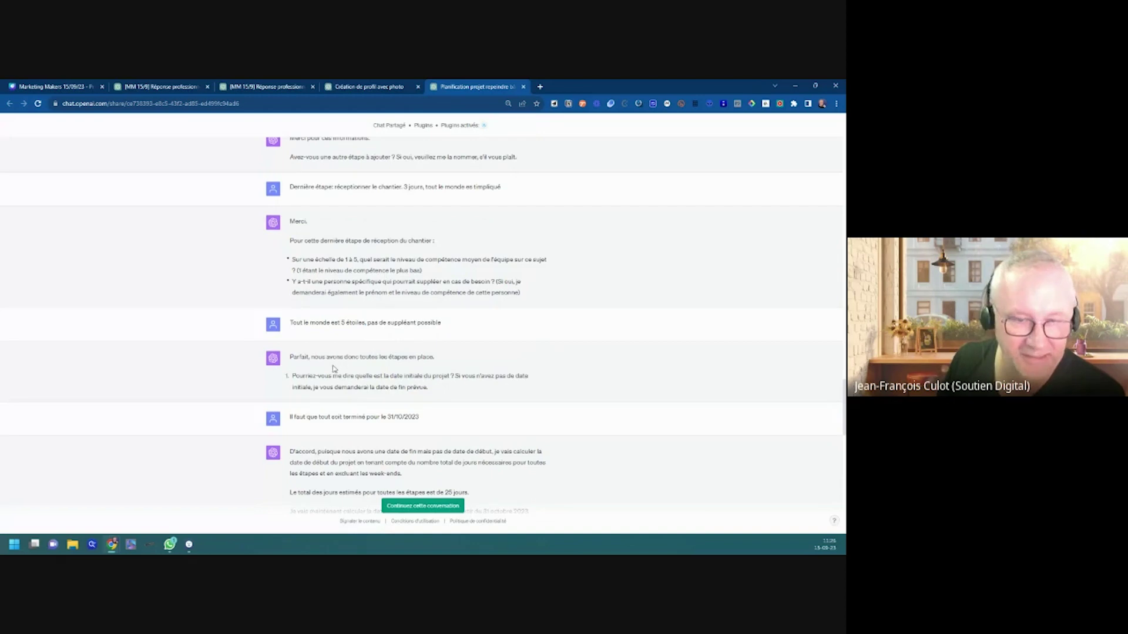
pyautogui.moveTo(333, 376); pyautogui.dragTo(451, 376)
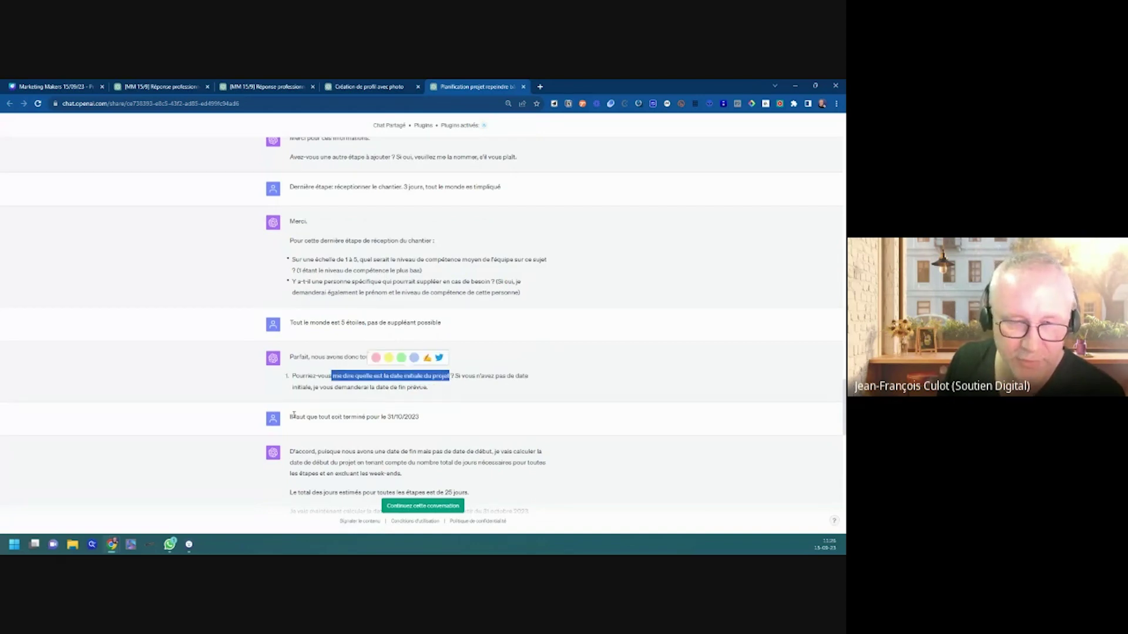
pyautogui.moveTo(294, 415); pyautogui.dragTo(442, 415)
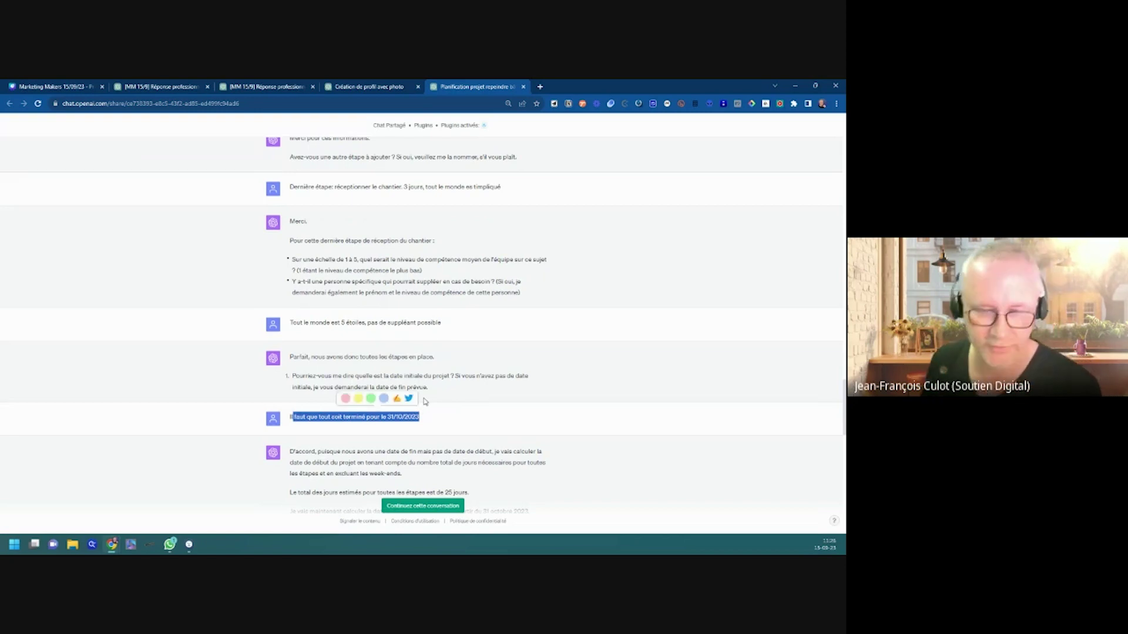
pyautogui.scroll(-1, 440, 387)
pyautogui.scroll(-1, 441, 387)
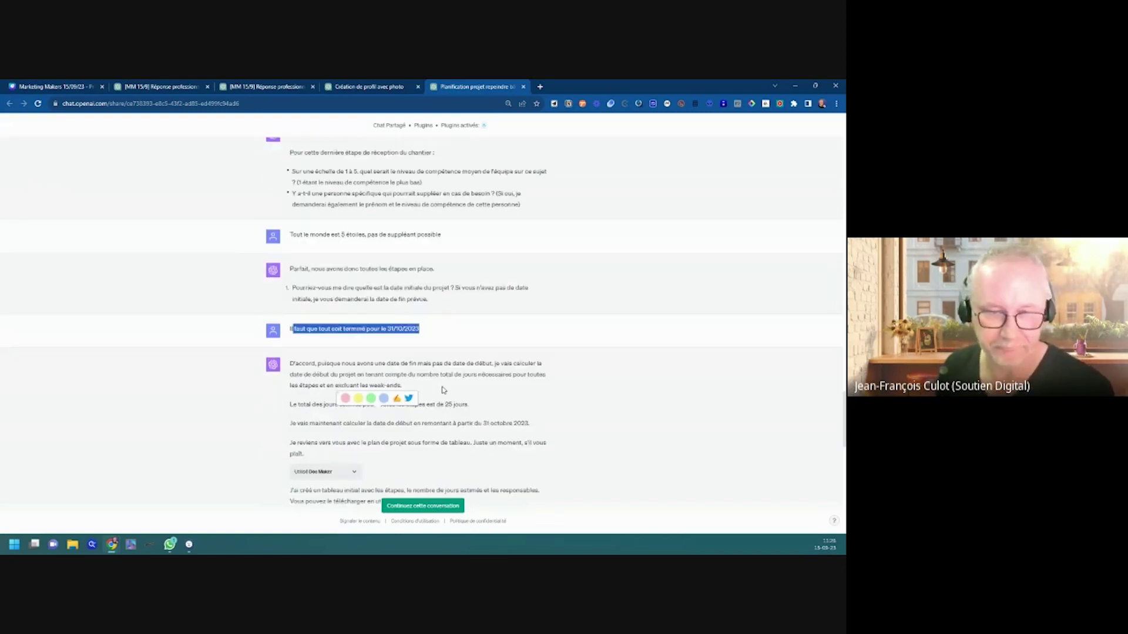
# Step: Read how the assistant plans to calculate the start date backwards from the deadline while excluding weekends
pyautogui.scroll(-2, 443, 390)
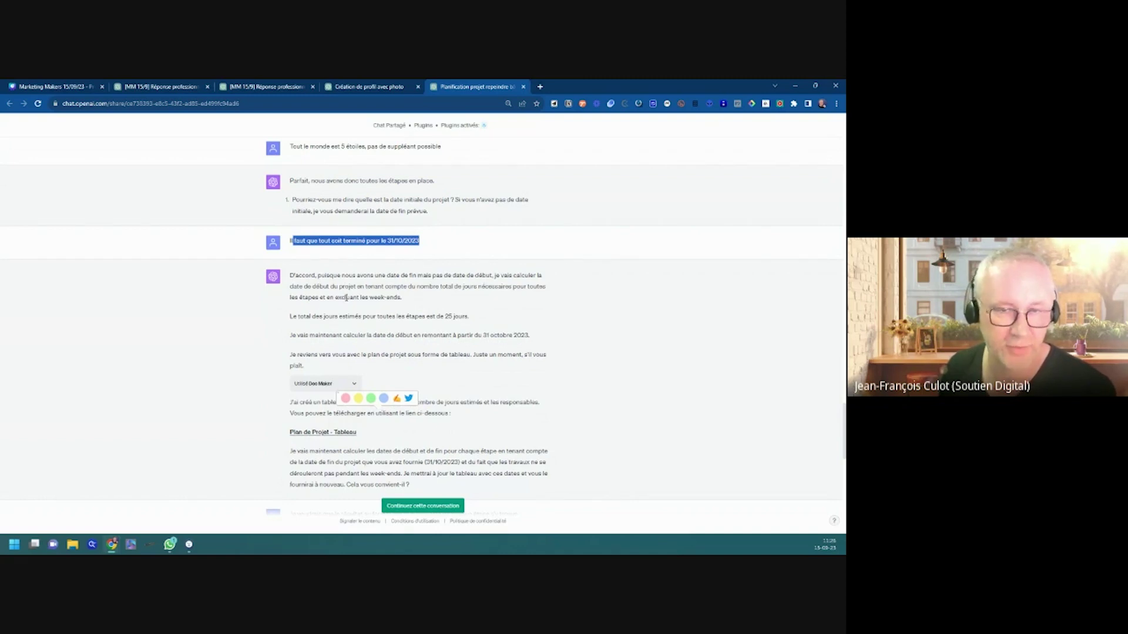
pyautogui.moveTo(340, 299); pyautogui.dragTo(412, 298)
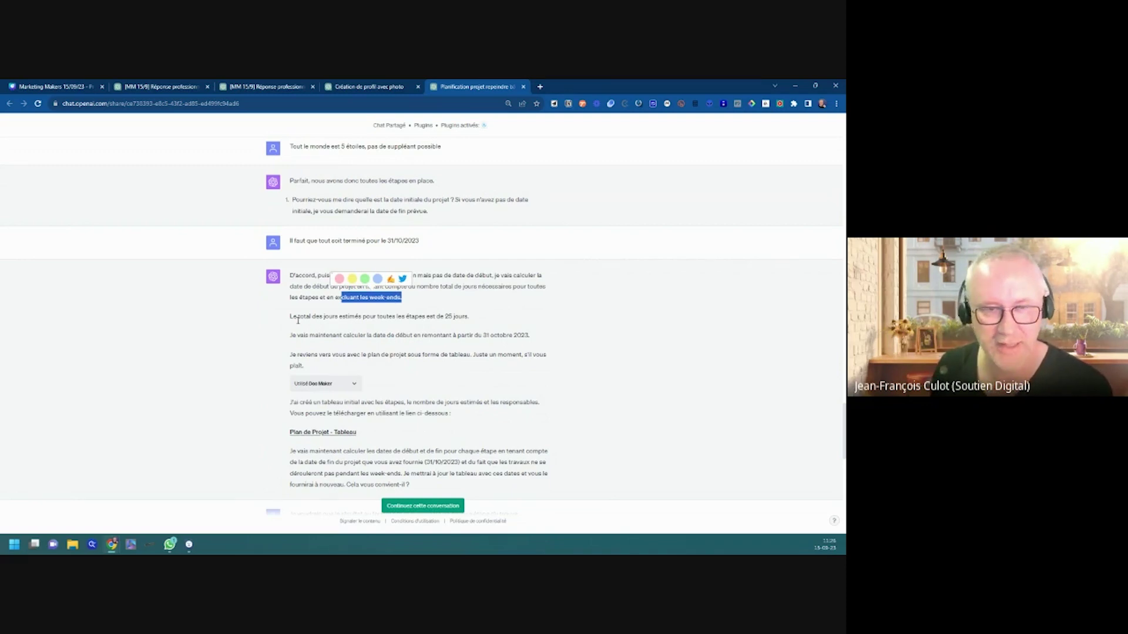
pyautogui.moveTo(302, 334); pyautogui.dragTo(525, 347)
pyautogui.scroll(-1, 376, 283)
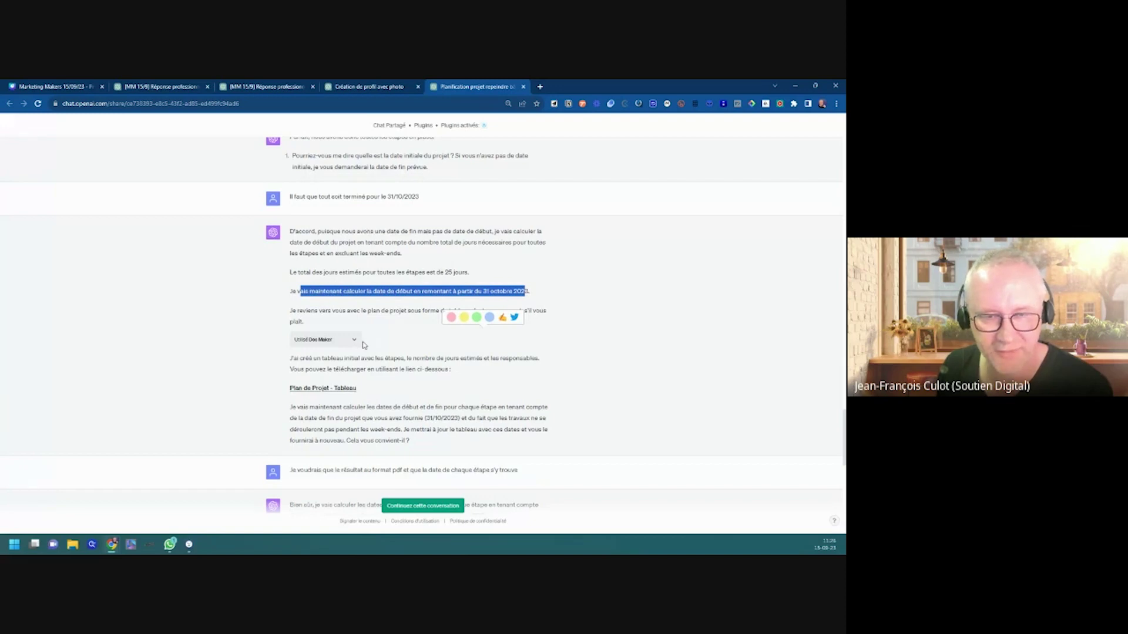
# Step: Download the project plan spreadsheet through the "Plan de Projet - Tableau" link and dismiss the download notice
pyautogui.click(309, 389)
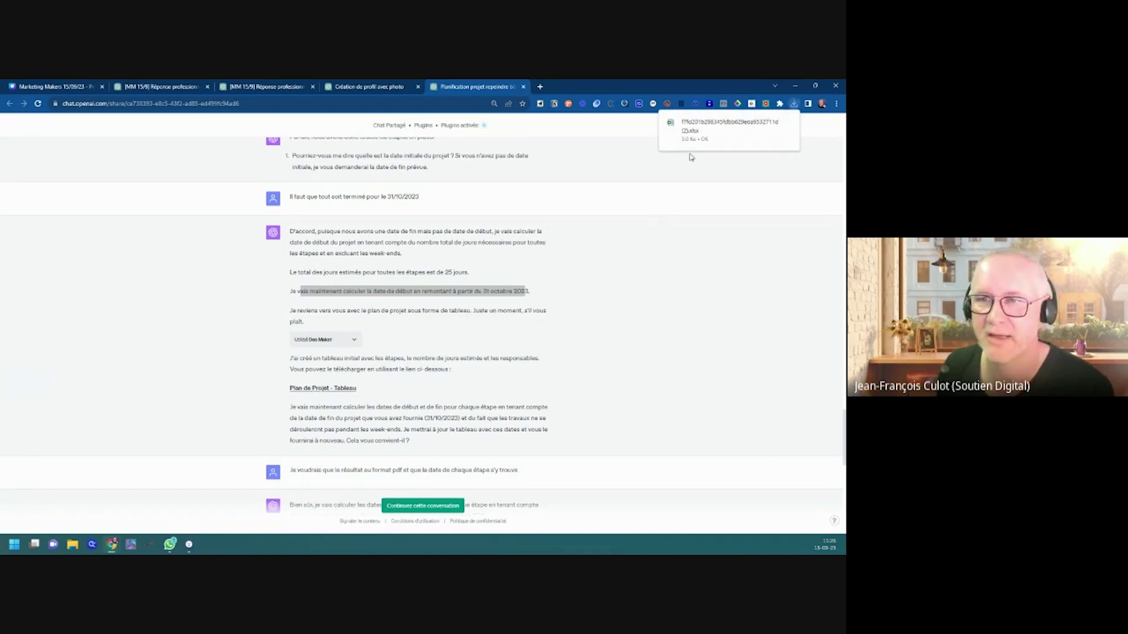
pyautogui.moveTo(693, 132)
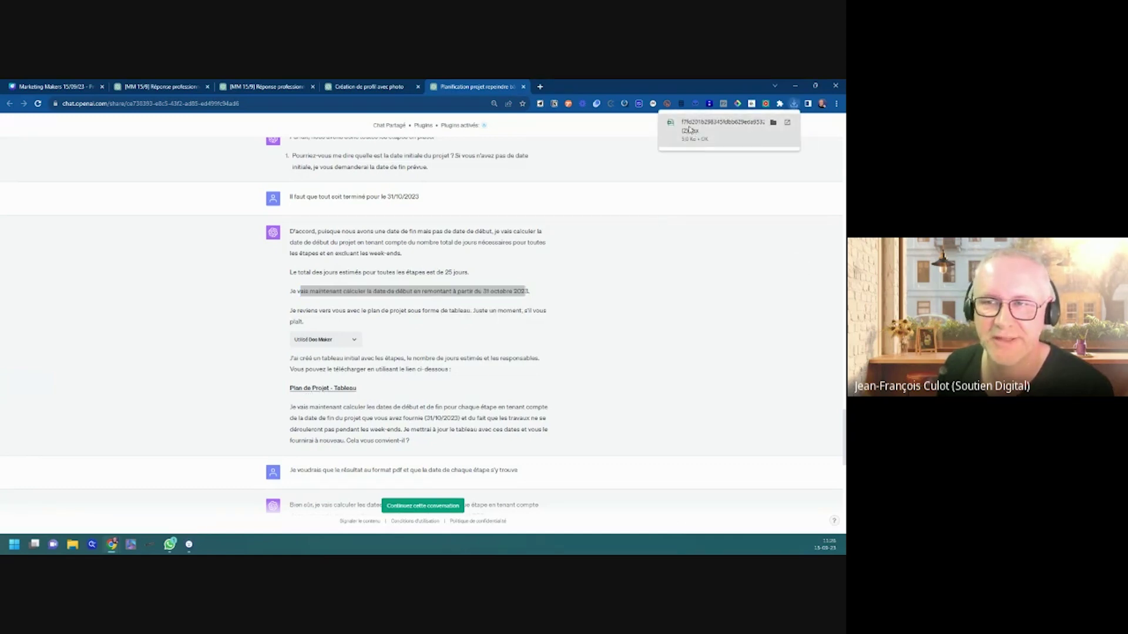
pyautogui.click(659, 283)
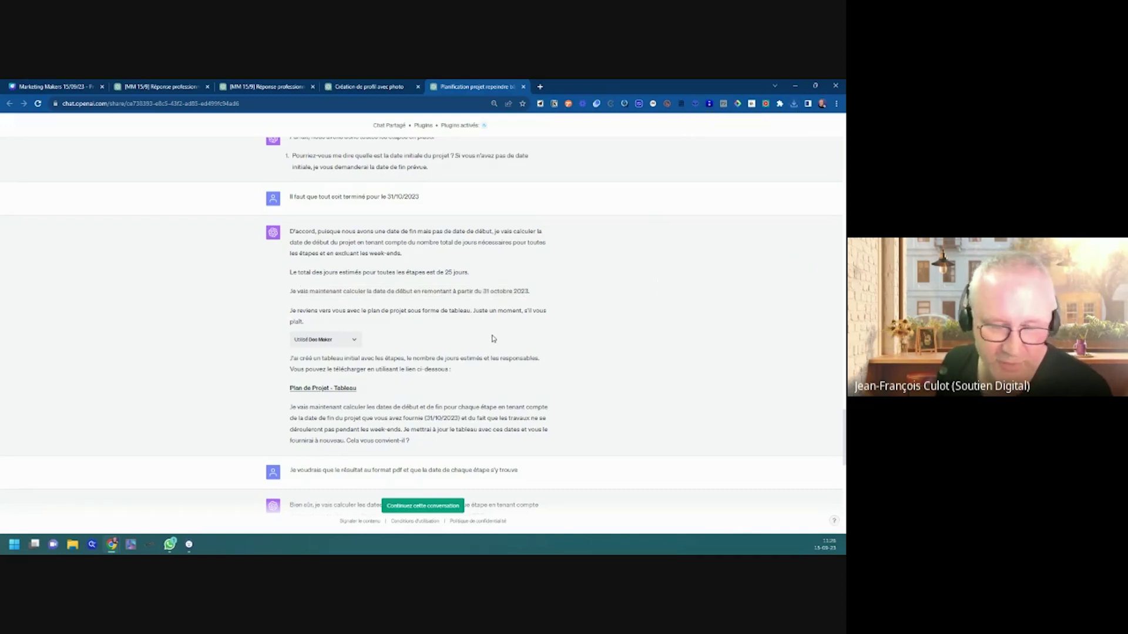
# Step: Review the follow-up request for the result in PDF format with the date of each step included
pyautogui.scroll(-1, 493, 337)
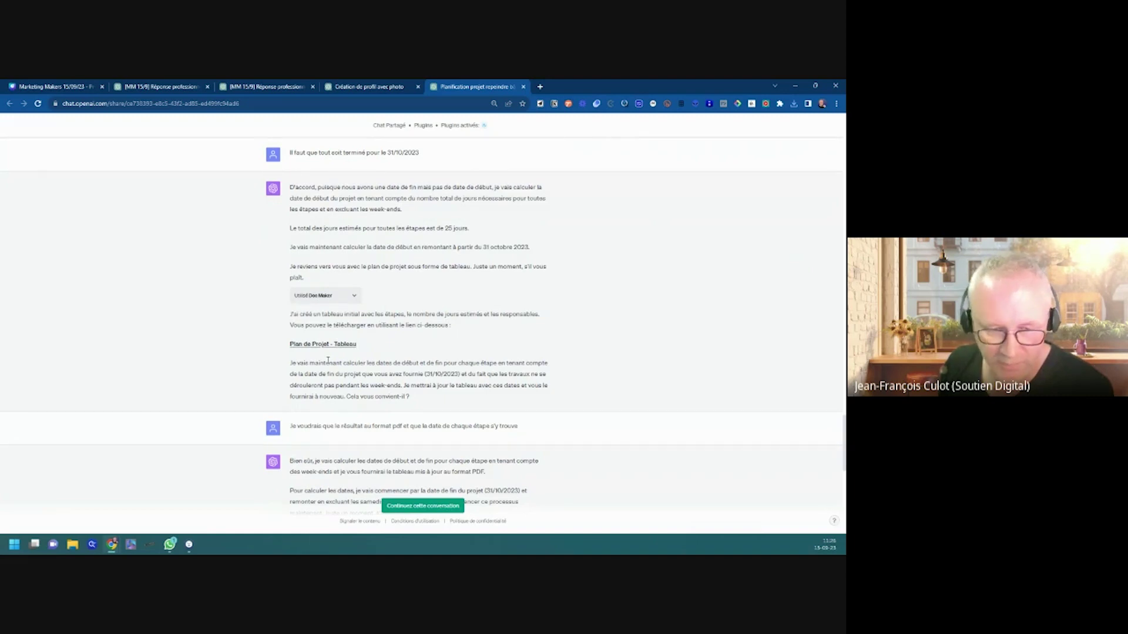
pyautogui.scroll(-1, 327, 360)
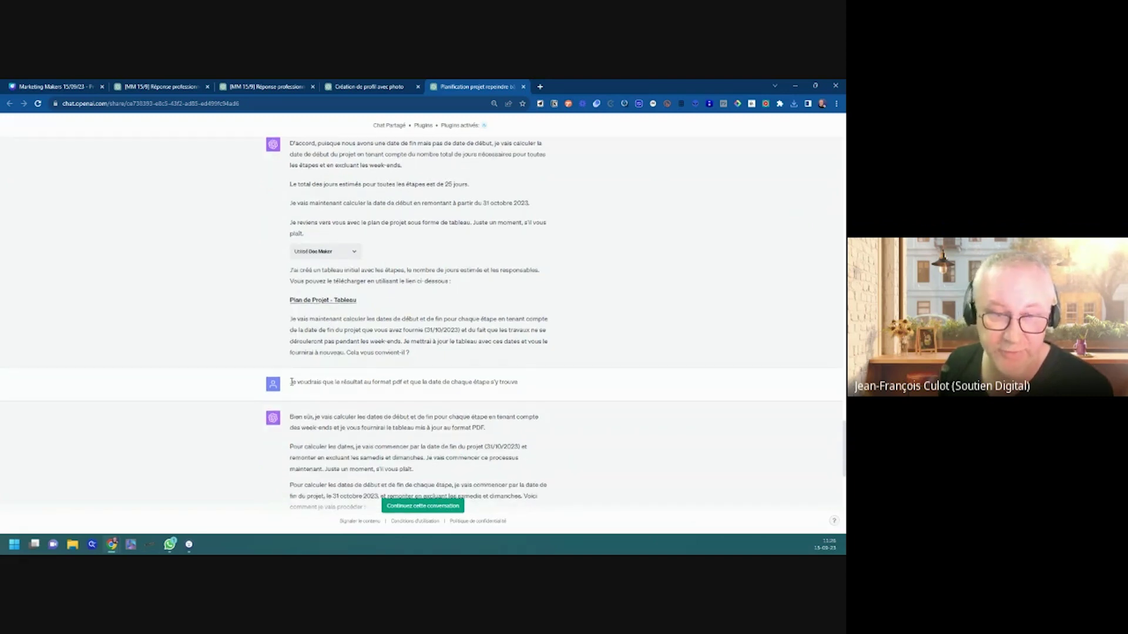
pyautogui.moveTo(292, 382); pyautogui.dragTo(405, 383)
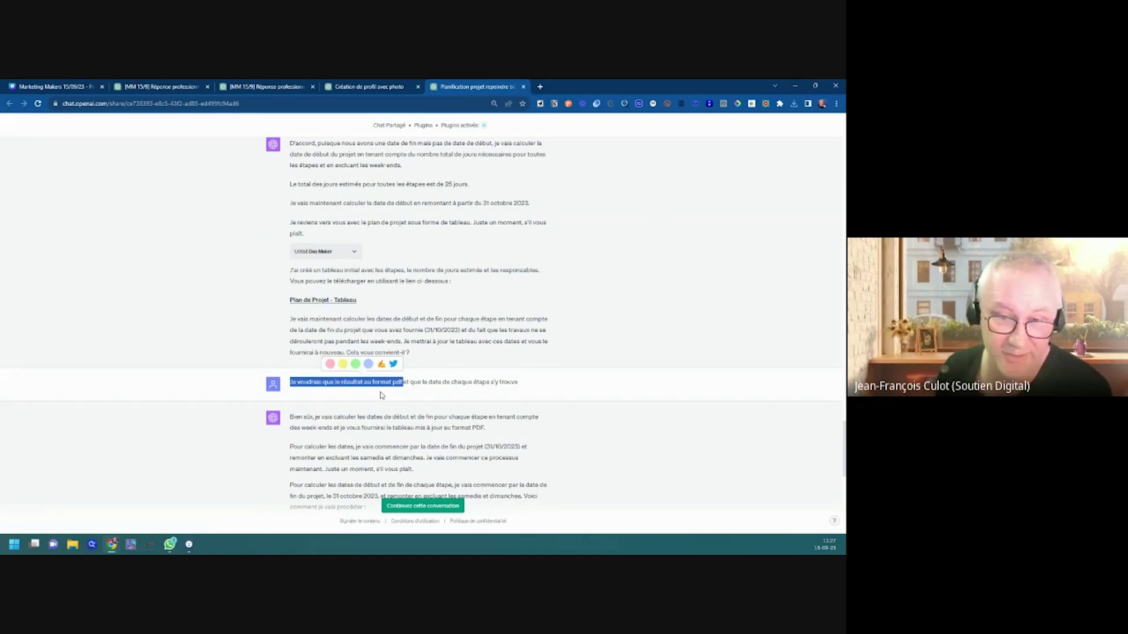
pyautogui.moveTo(428, 381); pyautogui.dragTo(528, 394)
pyautogui.scroll(-1, 534, 388)
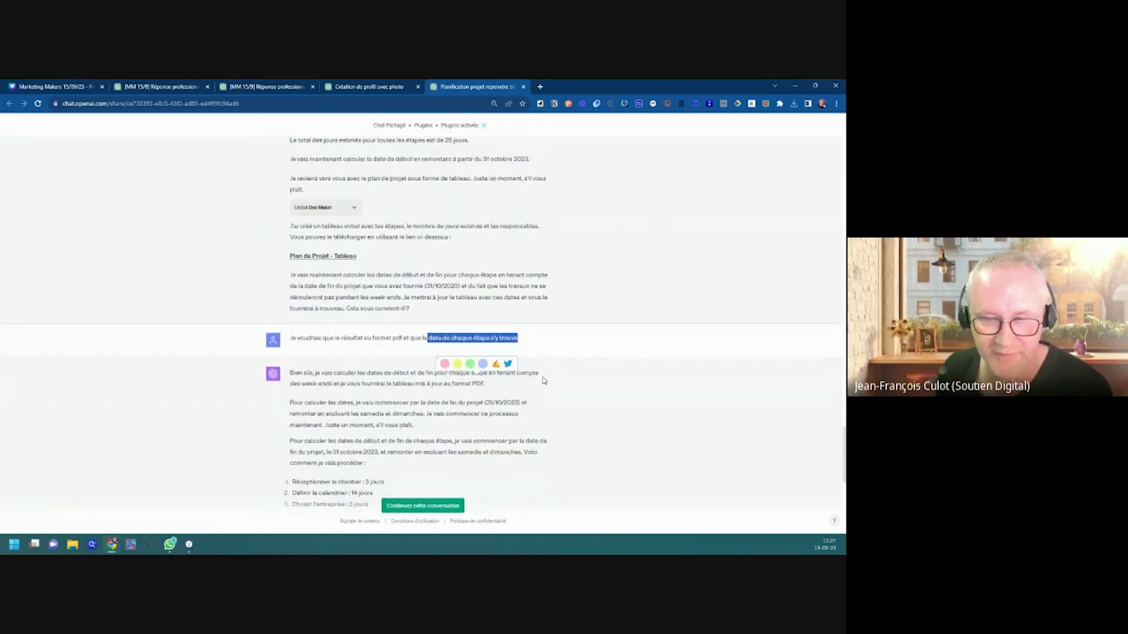
# Step: Read the assistant's backward date calculation, its list of step durations and its announcement of specific dates for each step
pyautogui.scroll(-1, 387, 382)
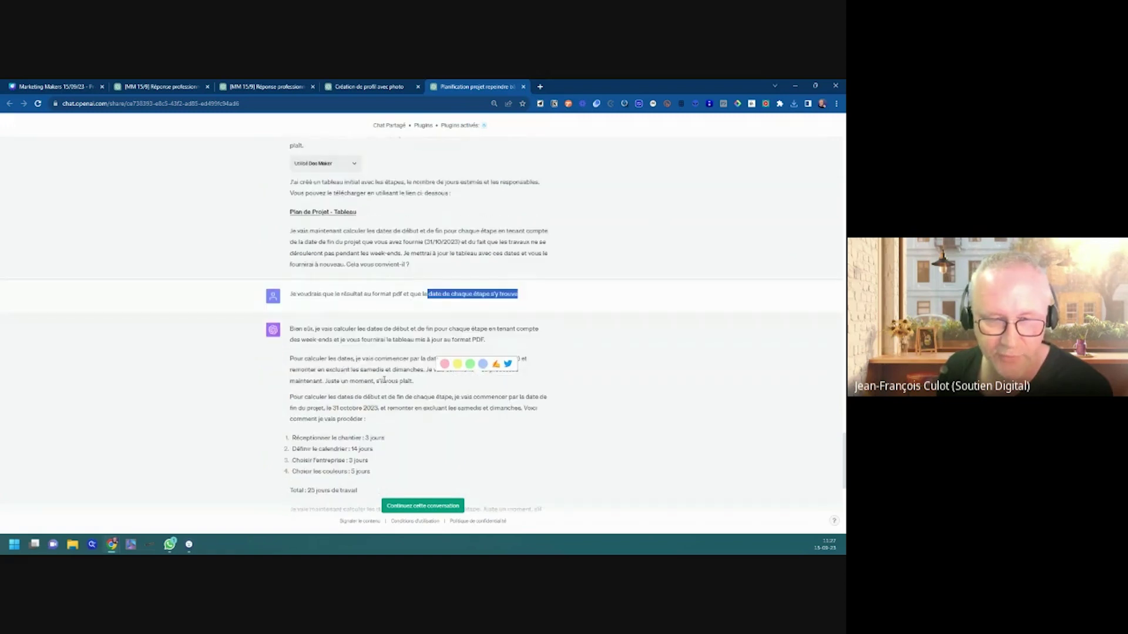
pyautogui.scroll(-1, 379, 379)
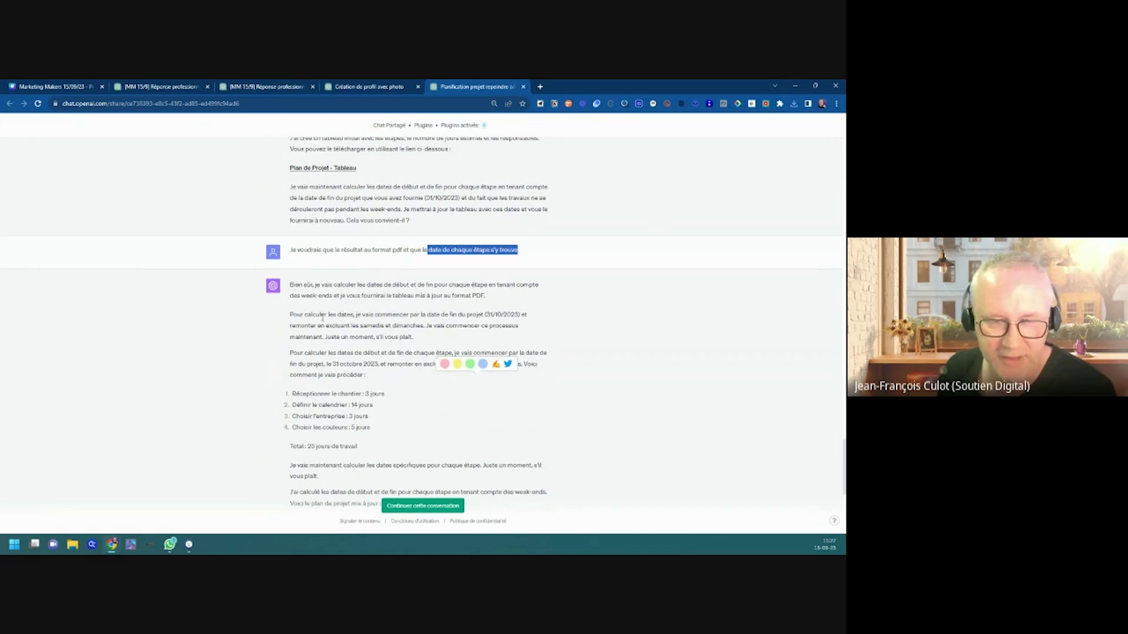
pyautogui.scroll(-1, 321, 376)
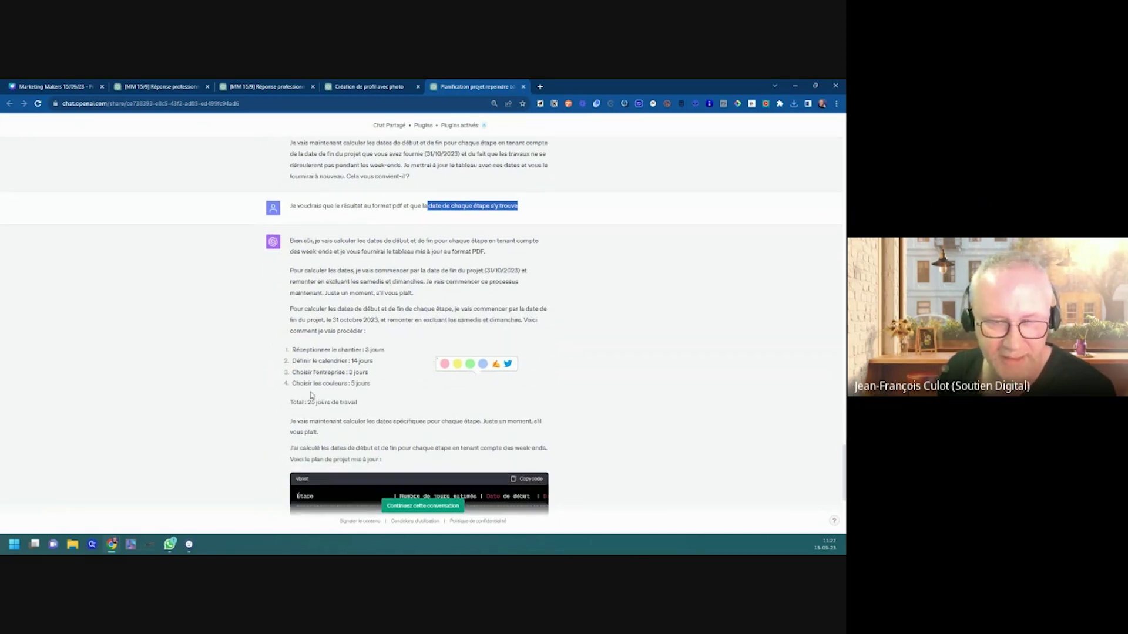
pyautogui.moveTo(292, 422); pyautogui.dragTo(327, 440)
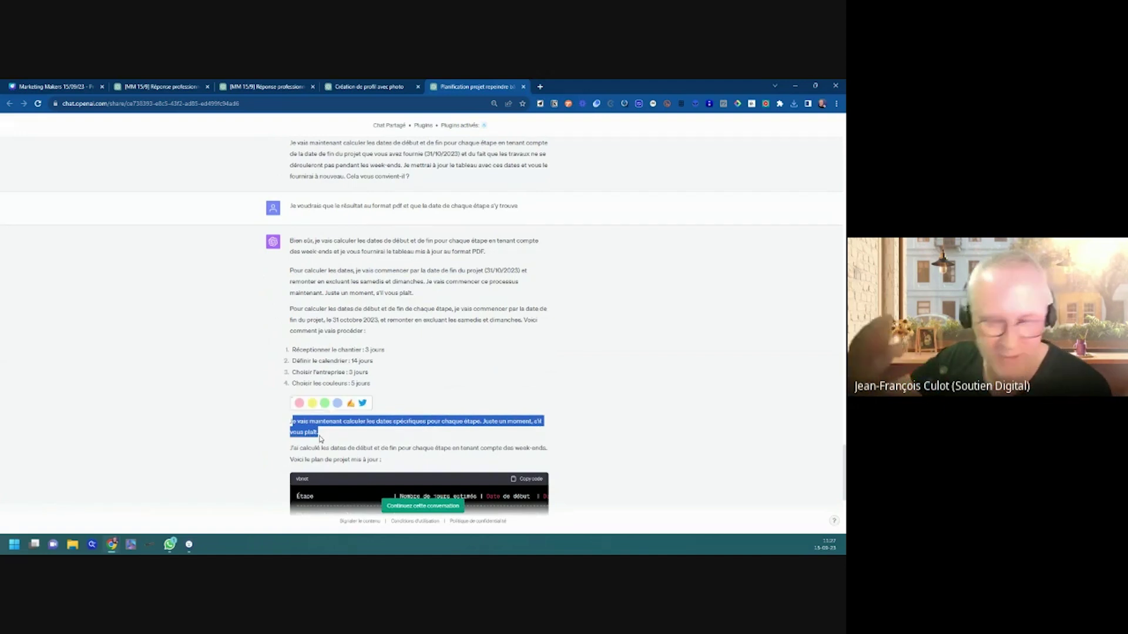
# Step: Read the assistant's updated project plan table with the start and end dates calculated around weekends
pyautogui.scroll(-3, 320, 440)
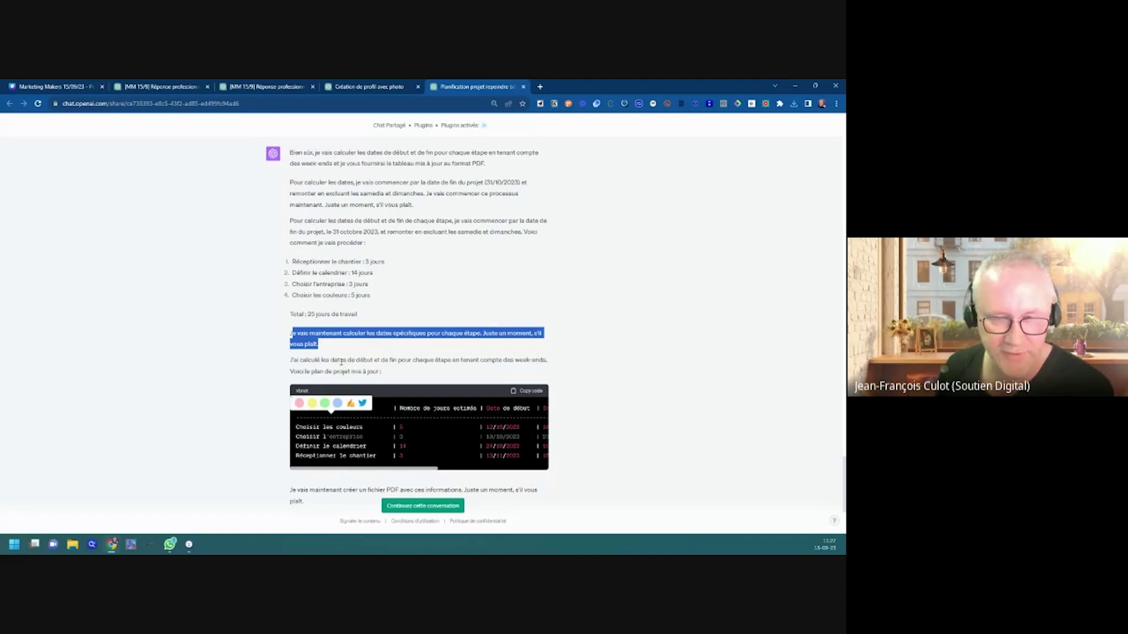
pyautogui.moveTo(340, 360); pyautogui.dragTo(395, 375)
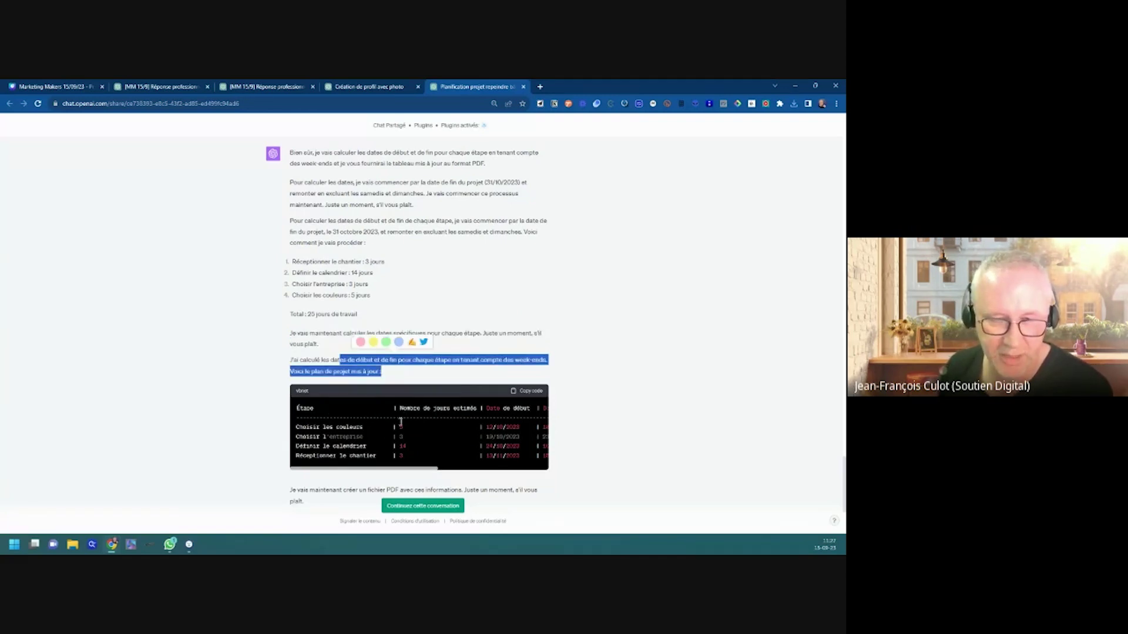
pyautogui.scroll(-4, 416, 411)
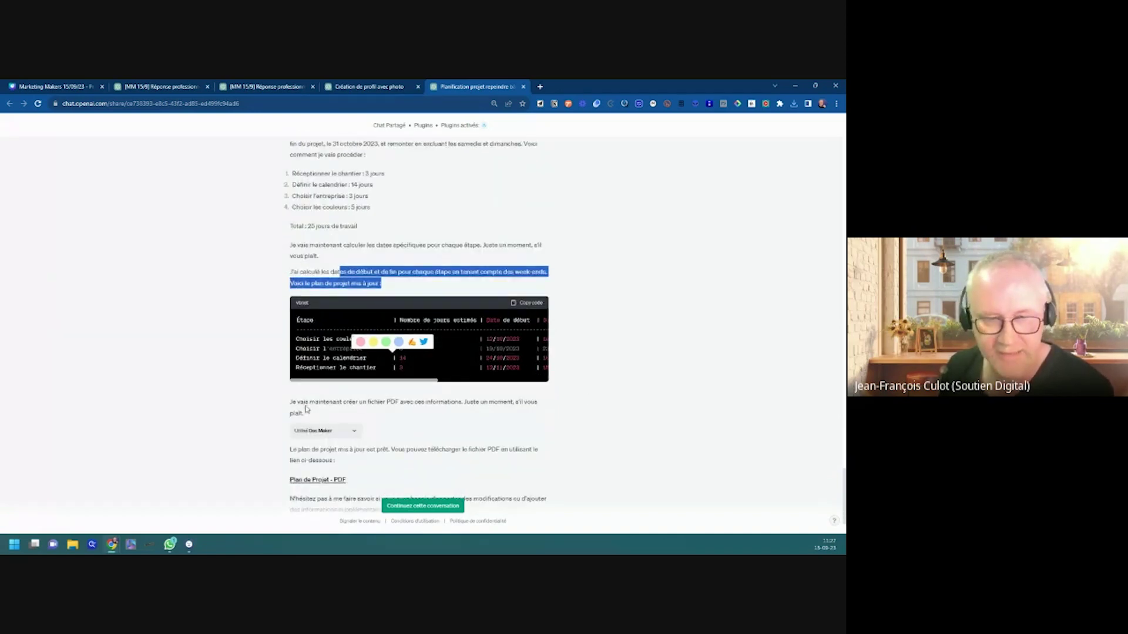
# Step: Review the assistant's PDF creation announcement and open the document through the "Plan de Projet - PDF" link in Doc Maker
pyautogui.moveTo(304, 402)
pyautogui.mouseDown()
pyautogui.moveTo(322, 402)
pyautogui.moveTo(320, 415)
pyautogui.mouseUp()
pyautogui.scroll(-2, 320, 415)
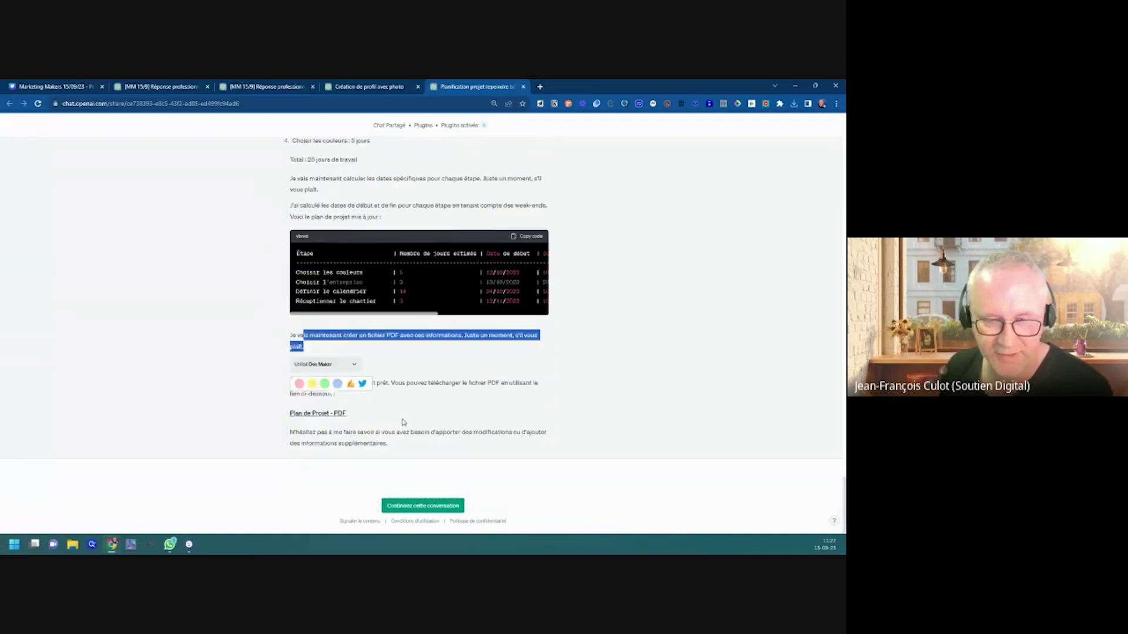
pyautogui.click(319, 414)
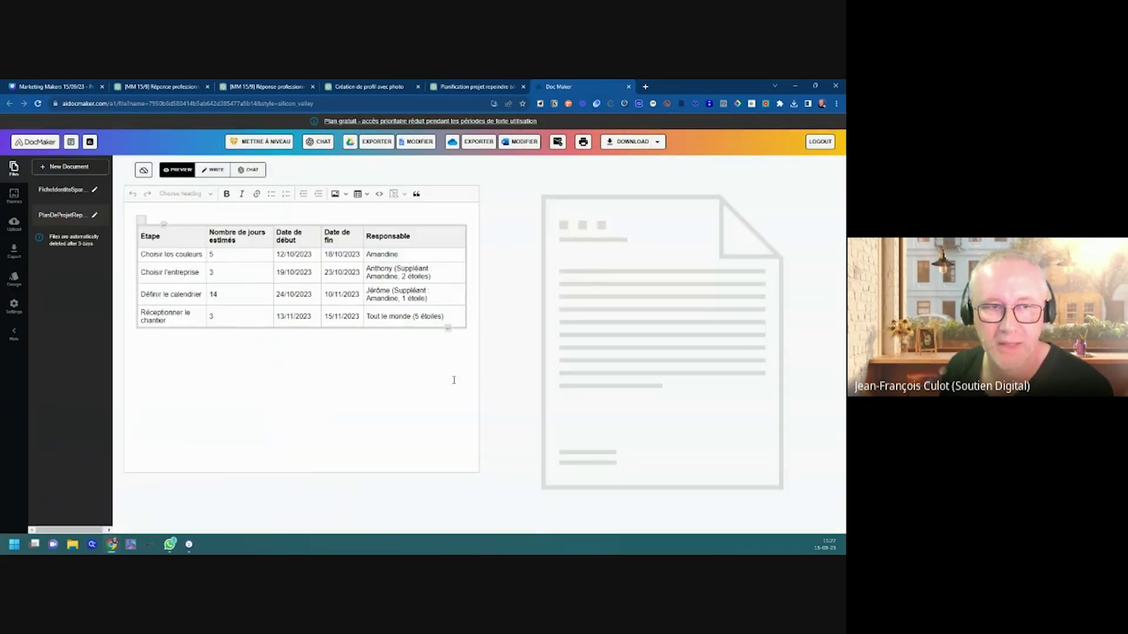
# Step: Examine the four project stages listed in the "Étape" column of the plan table
pyautogui.click(158, 258)
pyautogui.click(159, 273)
pyautogui.click(160, 294)
pyautogui.click(162, 312)
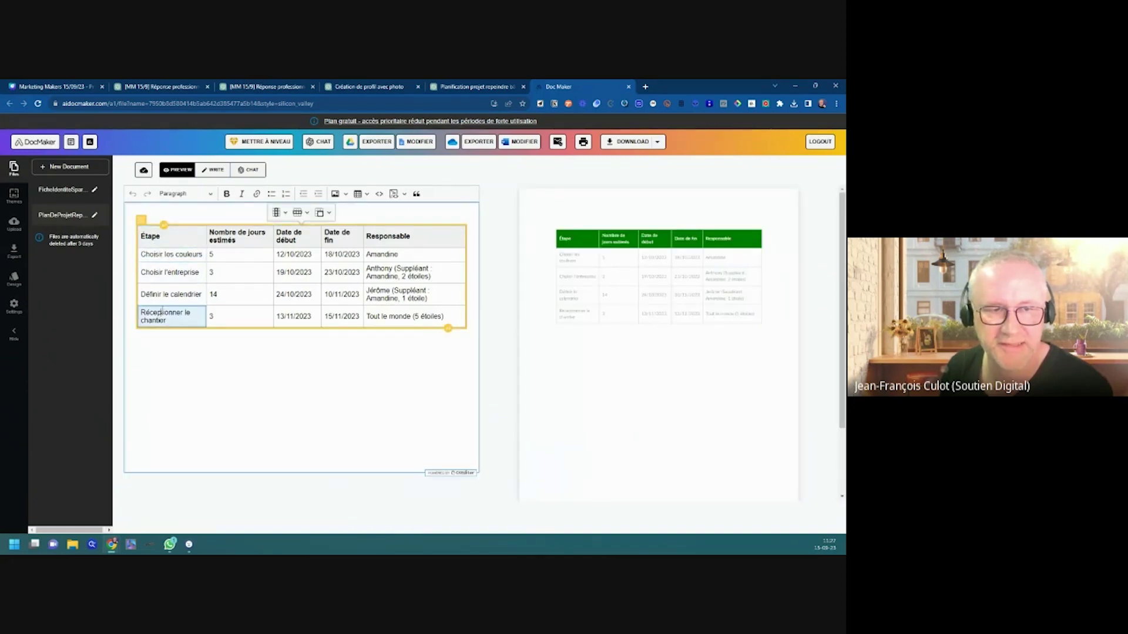
pyautogui.click(146, 295)
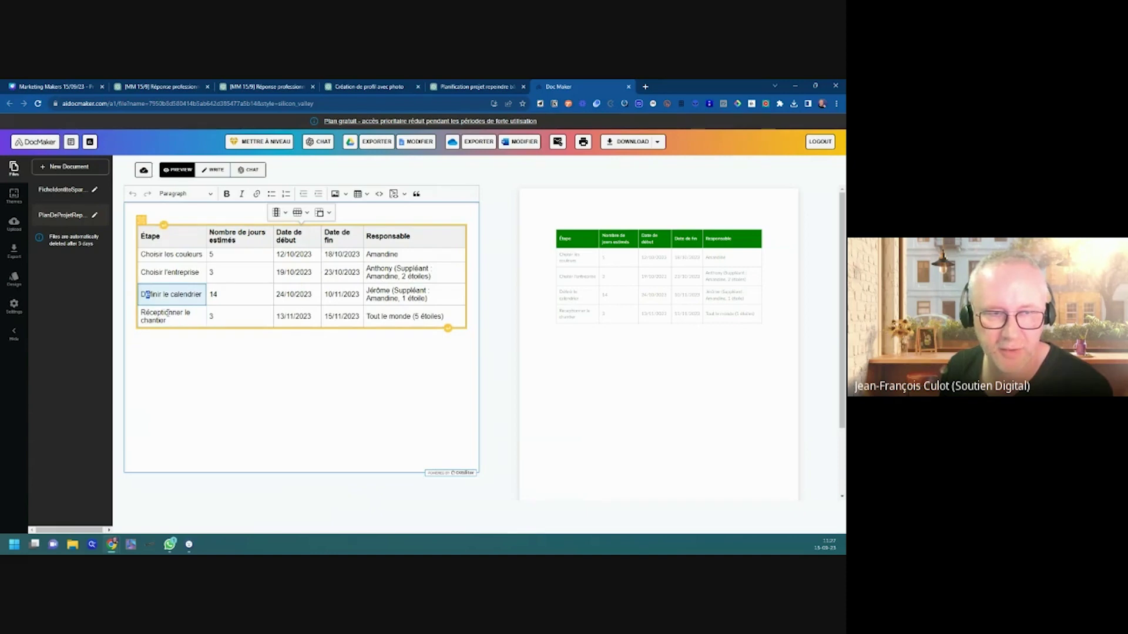
# Step: Check the duration and the start and end dates of "Choisir les couleurs", plus the person responsible for each stage
pyautogui.click(214, 255)
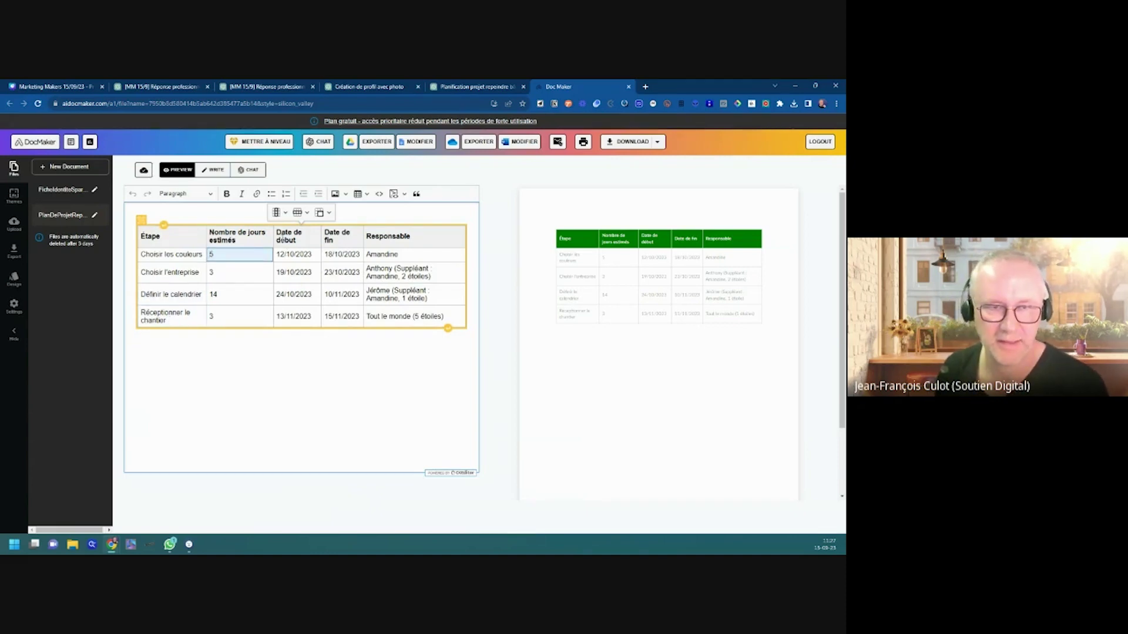
pyautogui.click(293, 254)
pyautogui.click(344, 251)
pyautogui.click(380, 253)
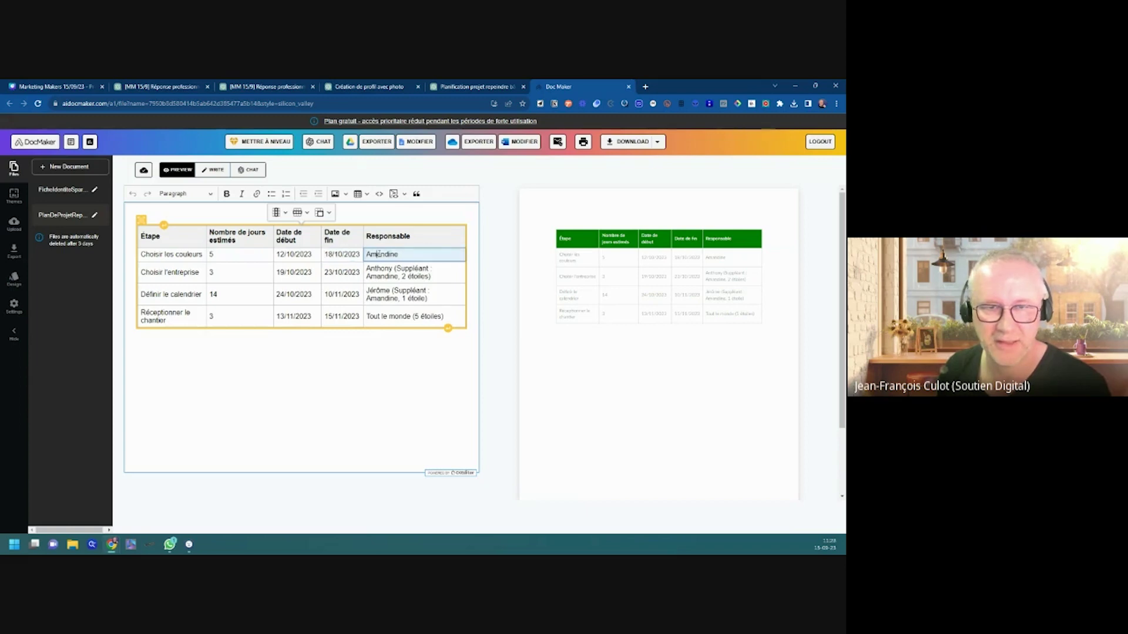
pyautogui.click(384, 273)
pyautogui.click(386, 294)
pyautogui.click(388, 317)
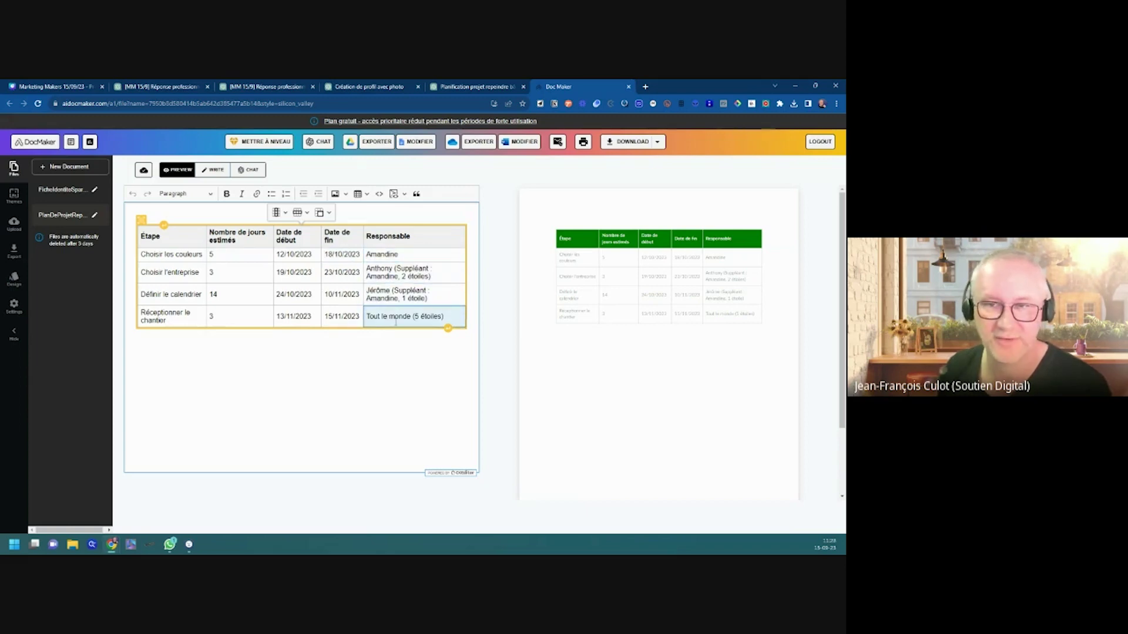